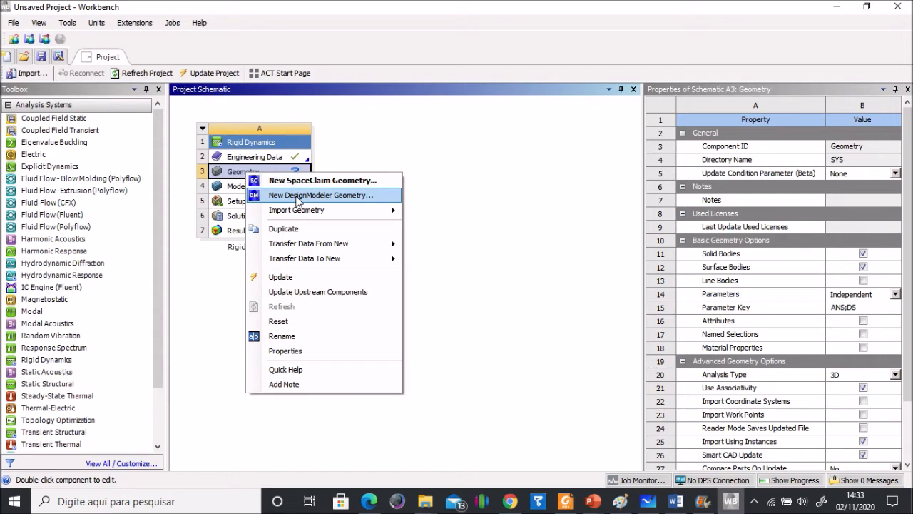
# Step: Start a new DesignModeler geometry for the Rigid Dynamics system and import the external geometry file Biela_manivela.x_t from the desktop
pyautogui.click(299, 197)
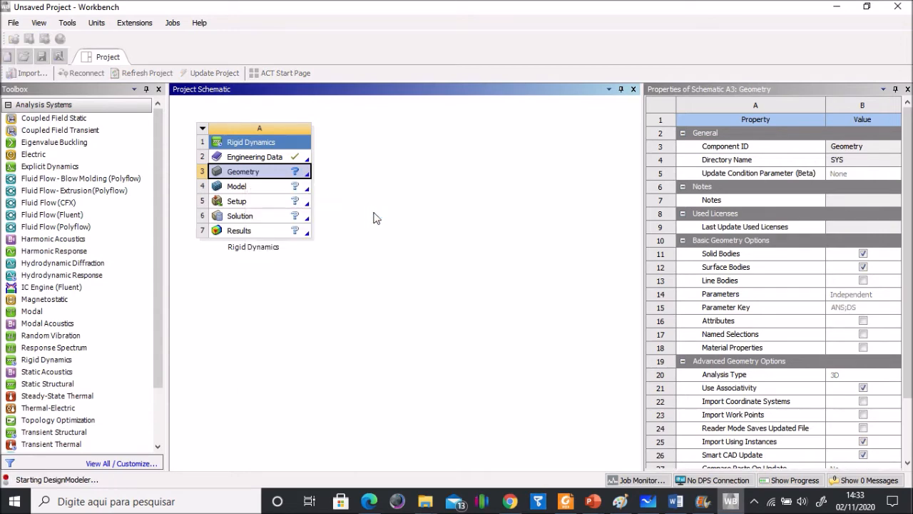
pyautogui.click(397, 213)
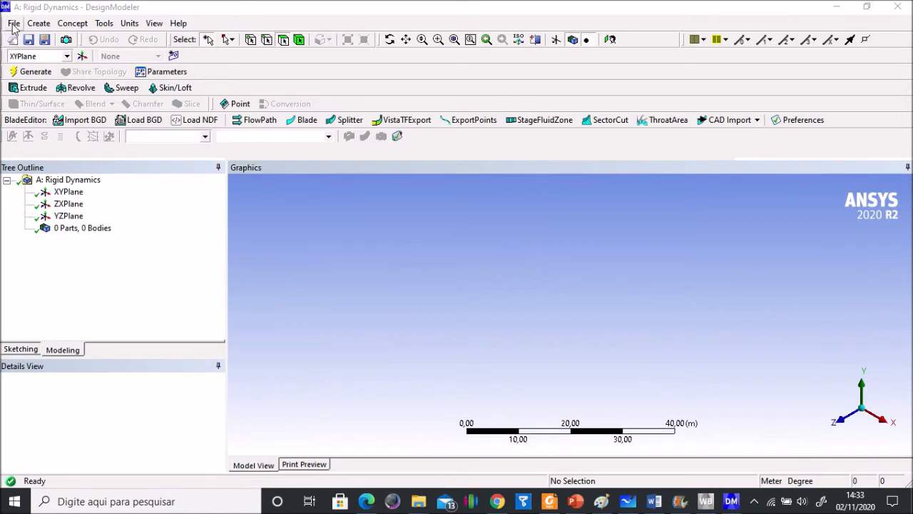
pyautogui.click(14, 25)
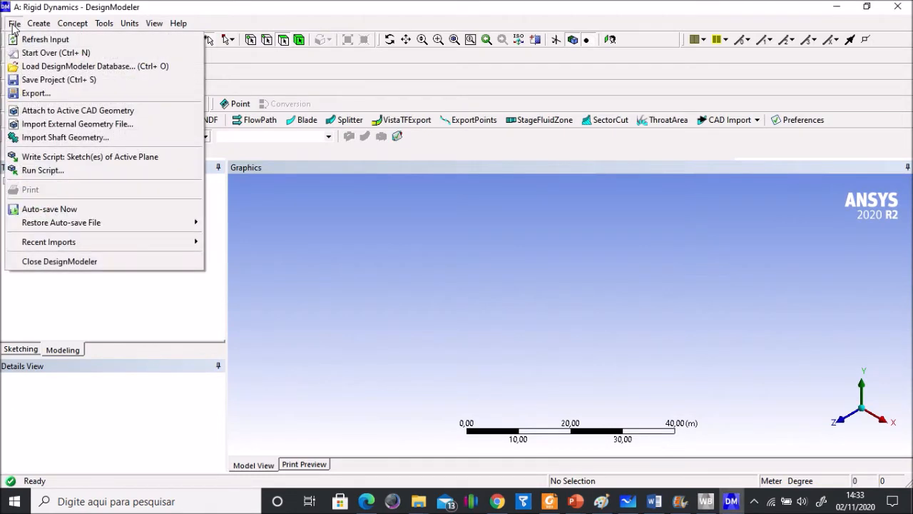
pyautogui.click(64, 126)
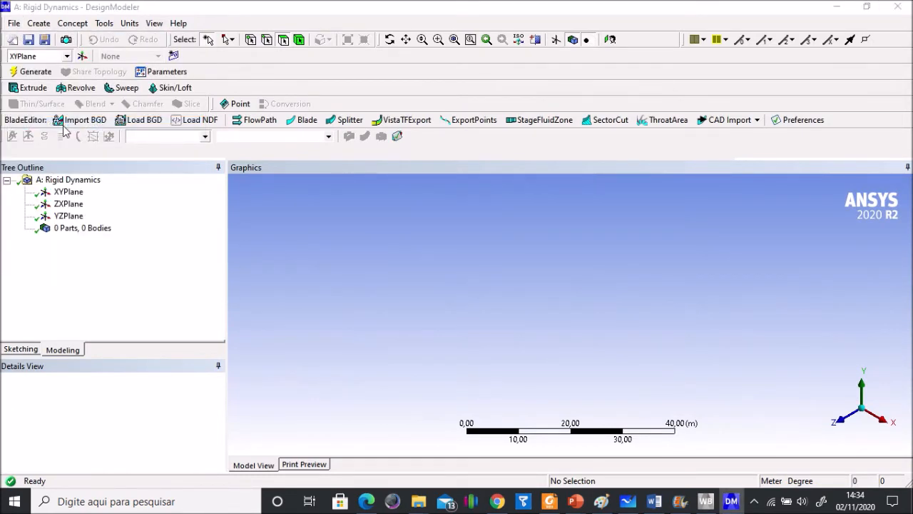
pyautogui.click(275, 201)
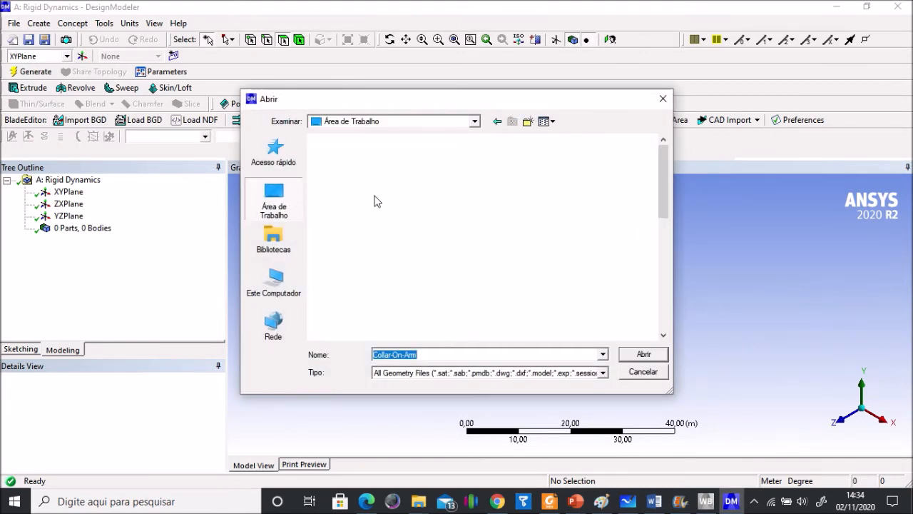
pyautogui.moveTo(666, 176); pyautogui.dragTo(649, 288)
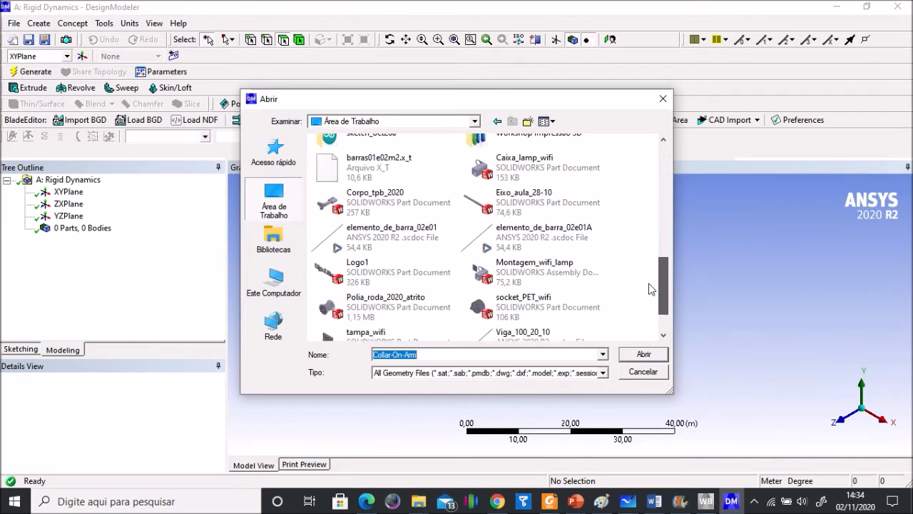
pyautogui.click(517, 177)
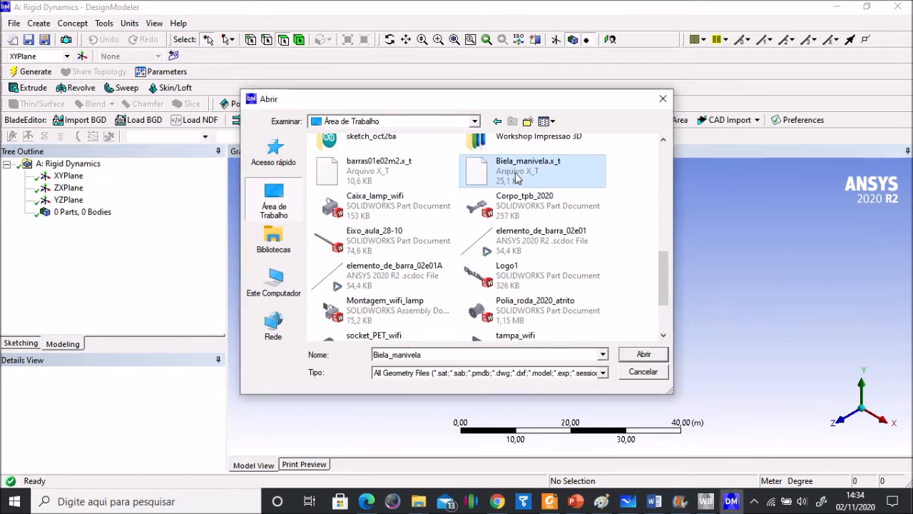
pyautogui.click(642, 354)
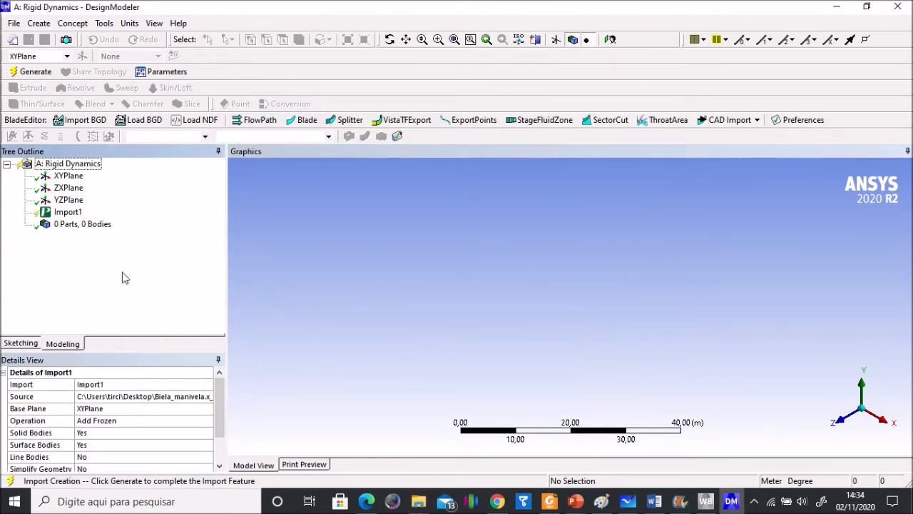
# Step: Set the import's operation to Add Material and generate the crank, connecting rod and piston bodies
pyautogui.click(149, 423)
pyautogui.click(207, 421)
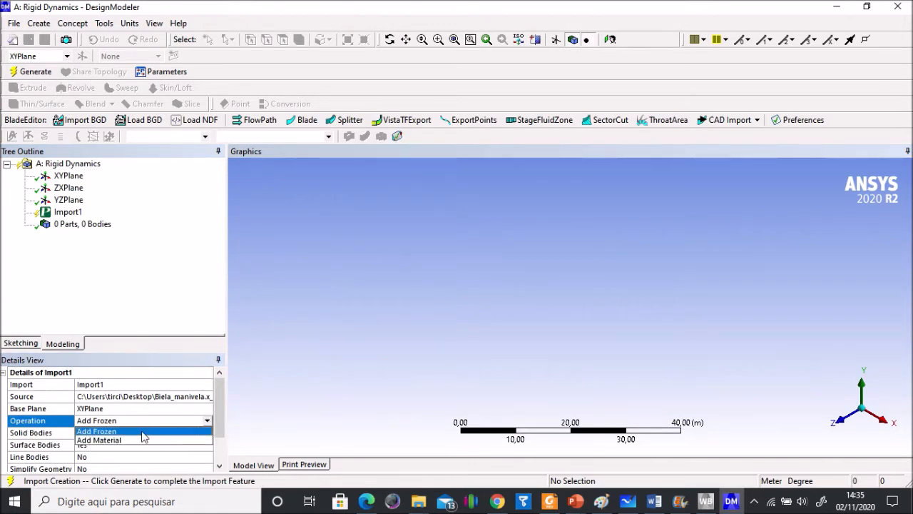
pyautogui.click(119, 440)
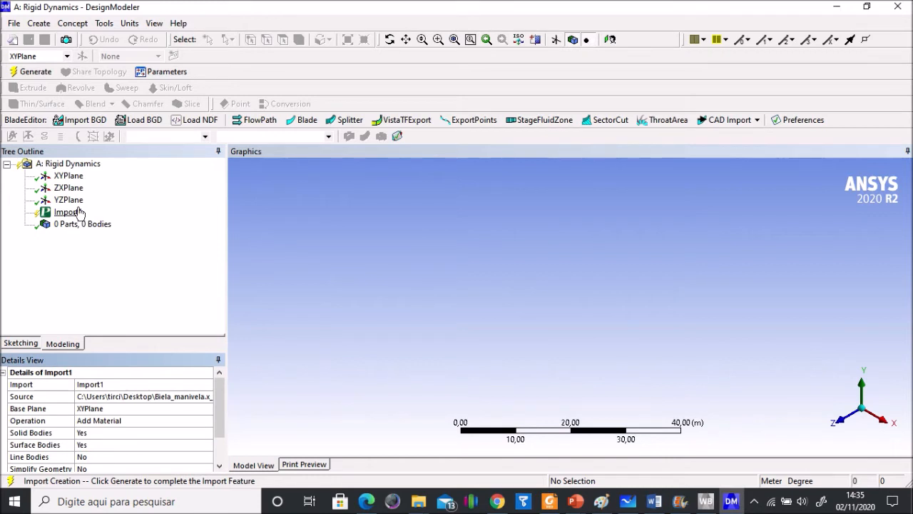
pyautogui.click(27, 73)
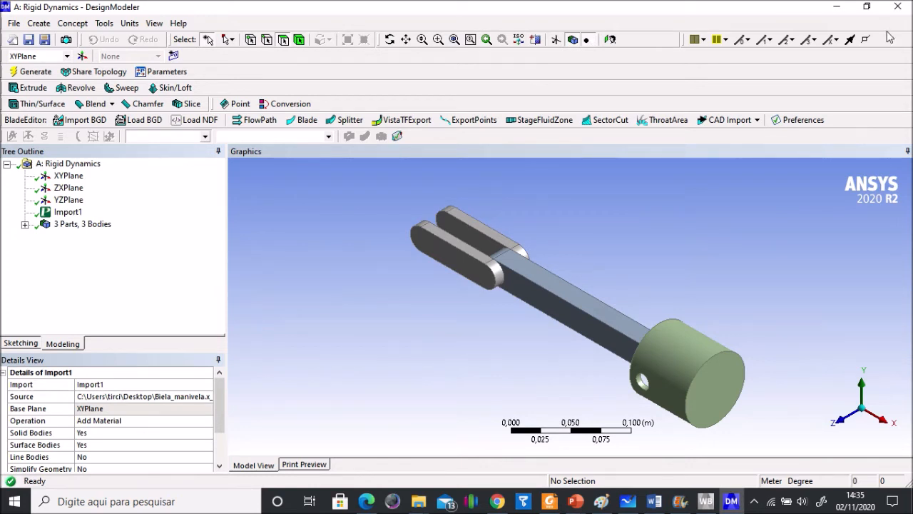
# Step: Close DesignModeler, switch back to Workbench and open the Rigid Dynamics system's Model in Mechanical
pyautogui.click(897, 9)
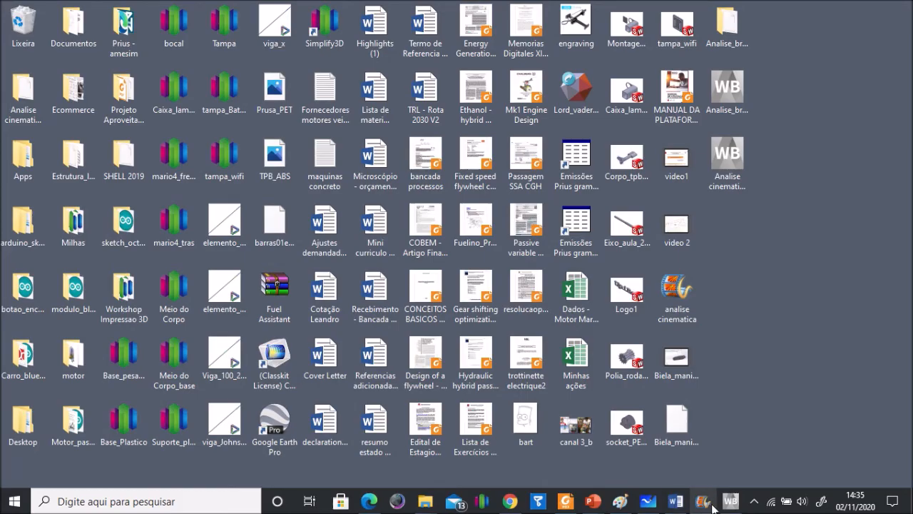
pyautogui.click(730, 502)
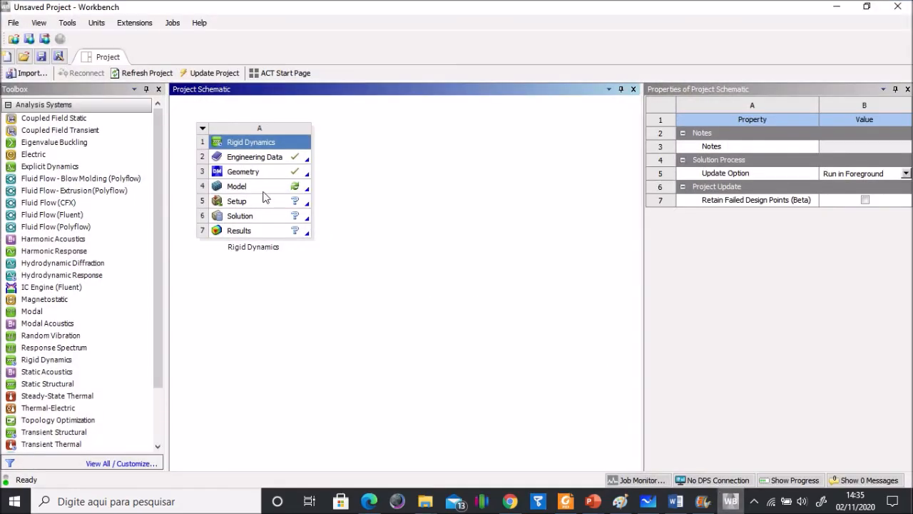
pyautogui.click(237, 187)
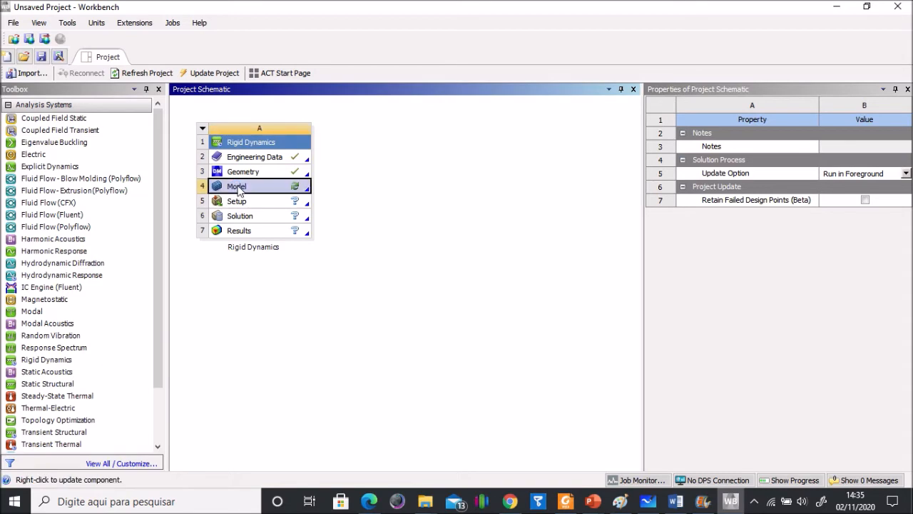
pyautogui.doubleClick(238, 187)
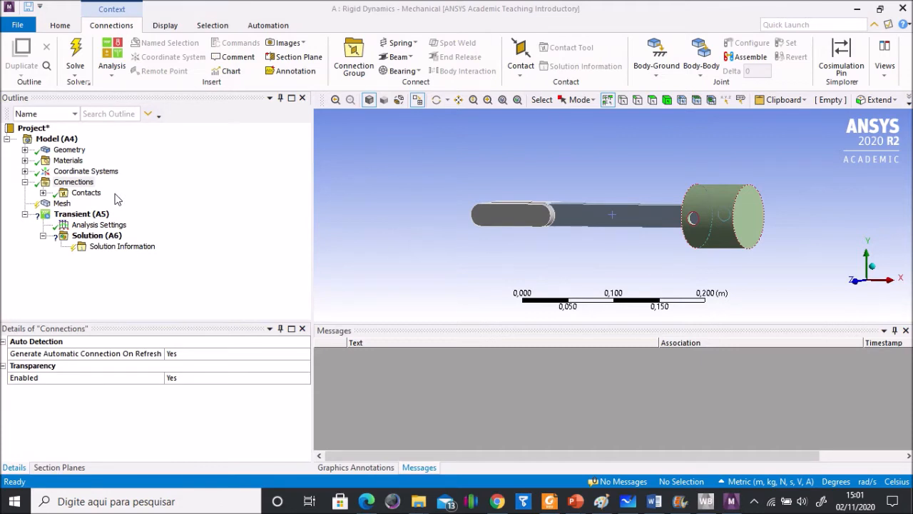
# Step: Add a body-ground revolute joint under Connections, with its mobile scope on the rounded face at the free end of the crank (Manivela)
pyautogui.click(82, 183)
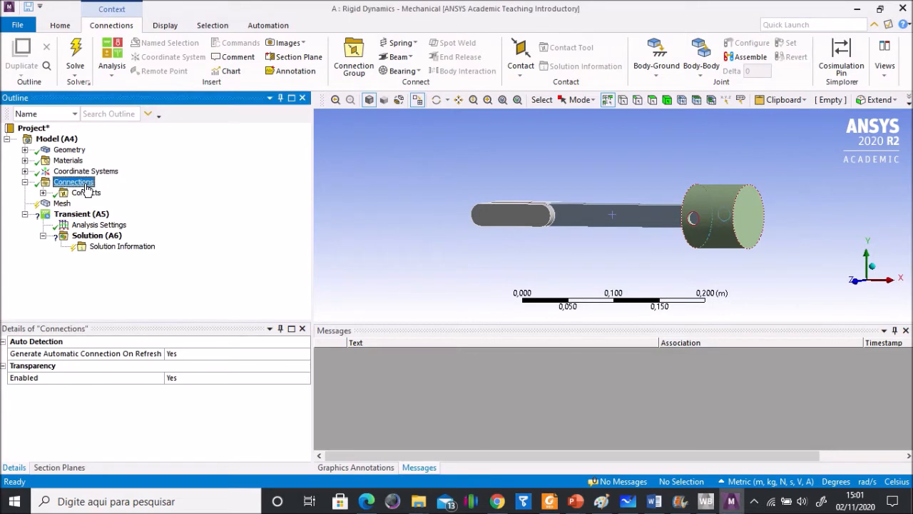
pyautogui.click(658, 77)
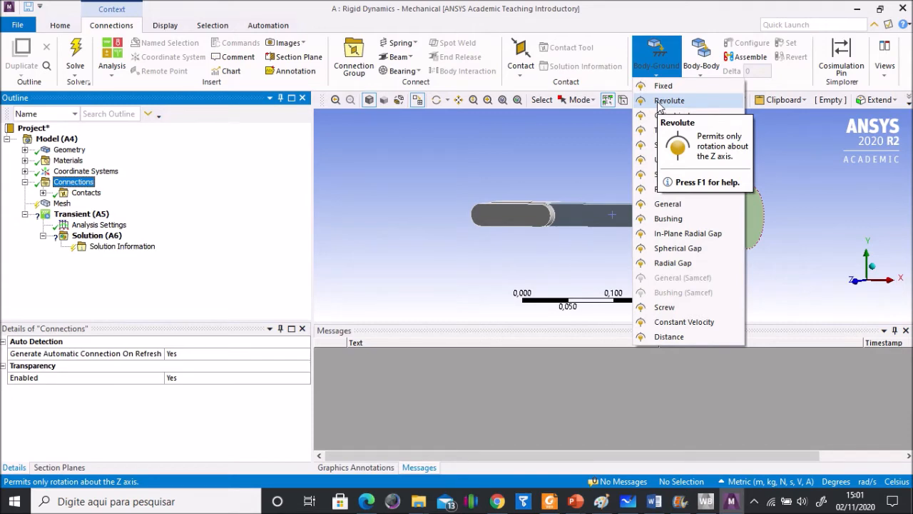
pyautogui.click(664, 101)
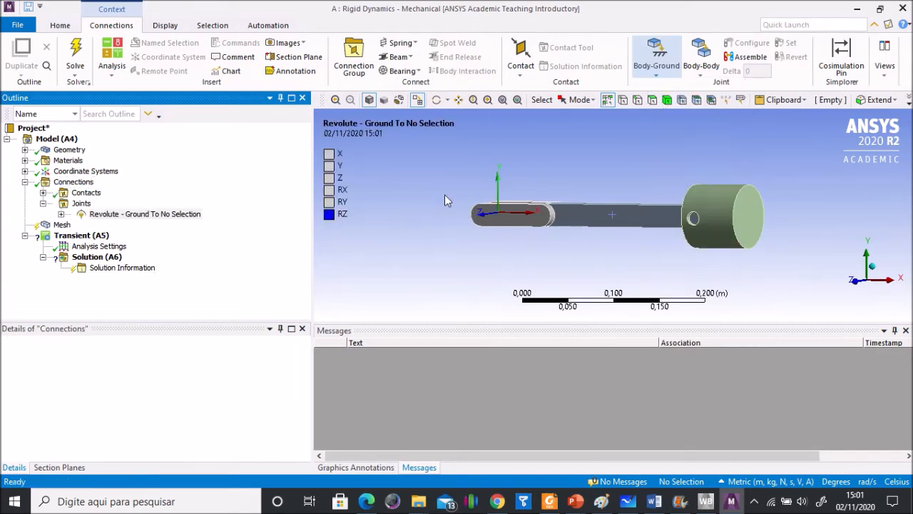
pyautogui.moveTo(451, 212); pyautogui.dragTo(435, 208, button='middle')
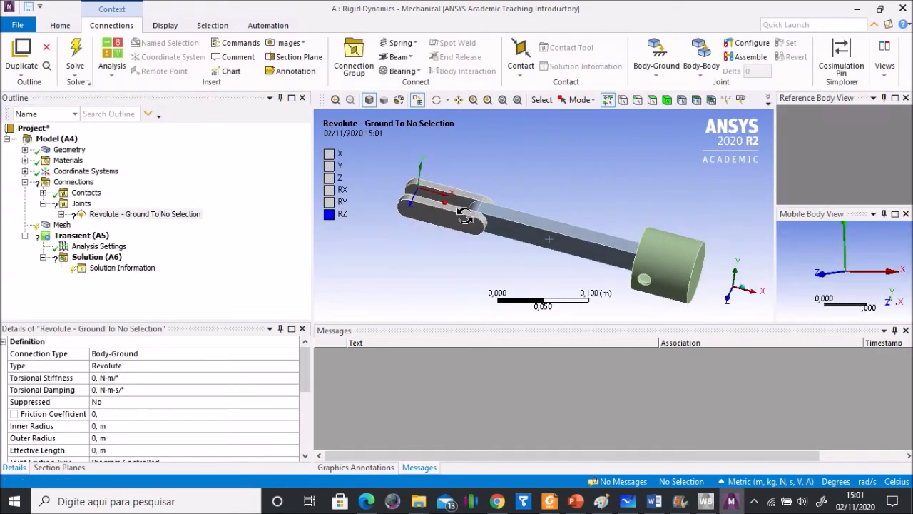
pyautogui.click(404, 204)
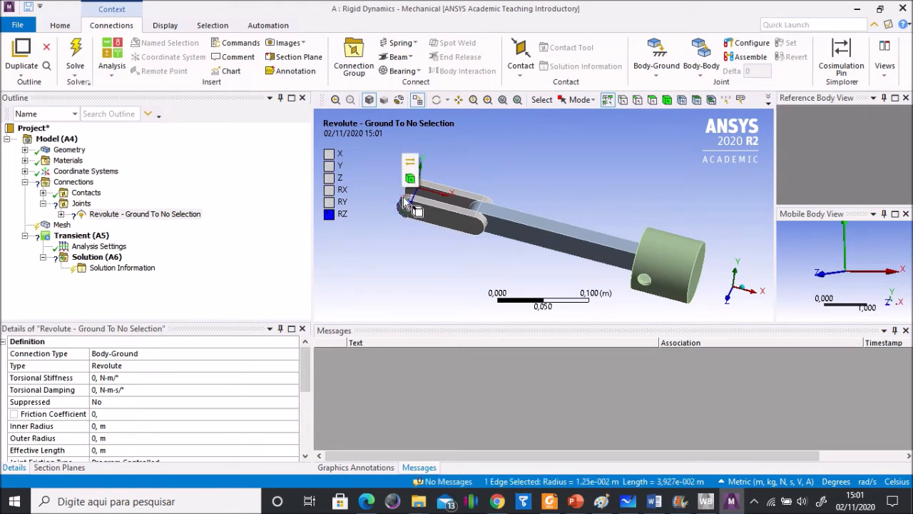
pyautogui.click(443, 204)
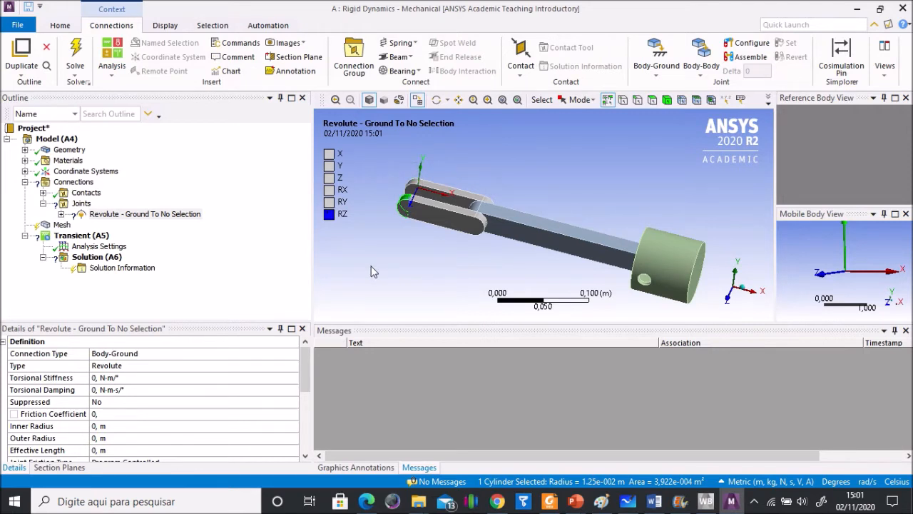
pyautogui.moveTo(304, 373); pyautogui.dragTo(303, 425)
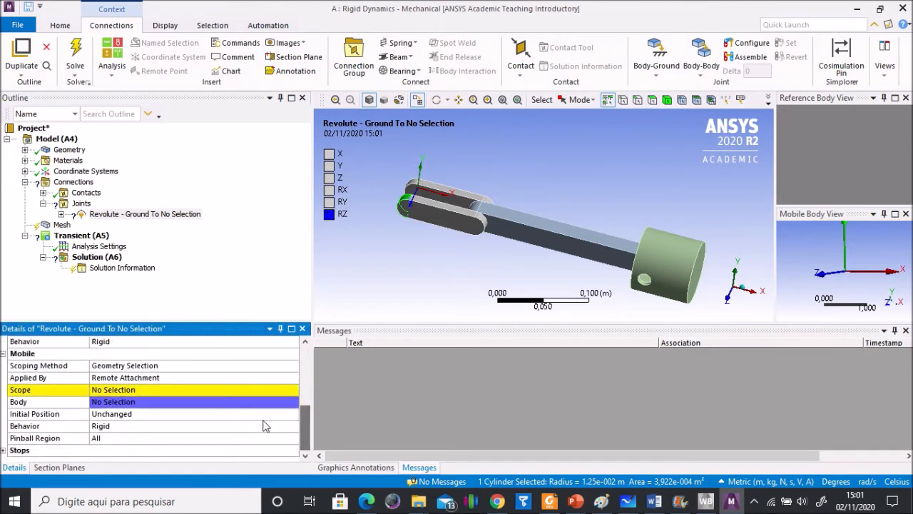
pyautogui.click(127, 391)
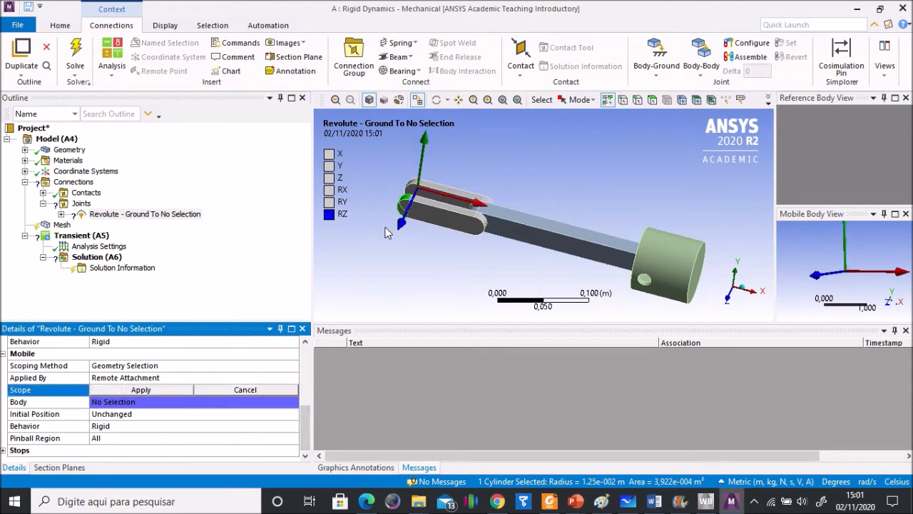
pyautogui.click(147, 391)
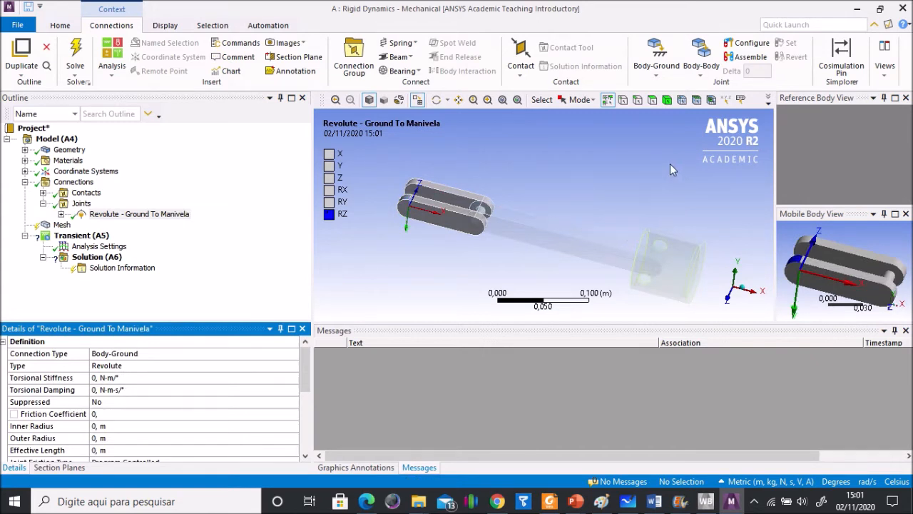
# Step: Add a body-body revolute joint with its reference scope on the crank's rounded end face next to the connecting rod
pyautogui.click(704, 76)
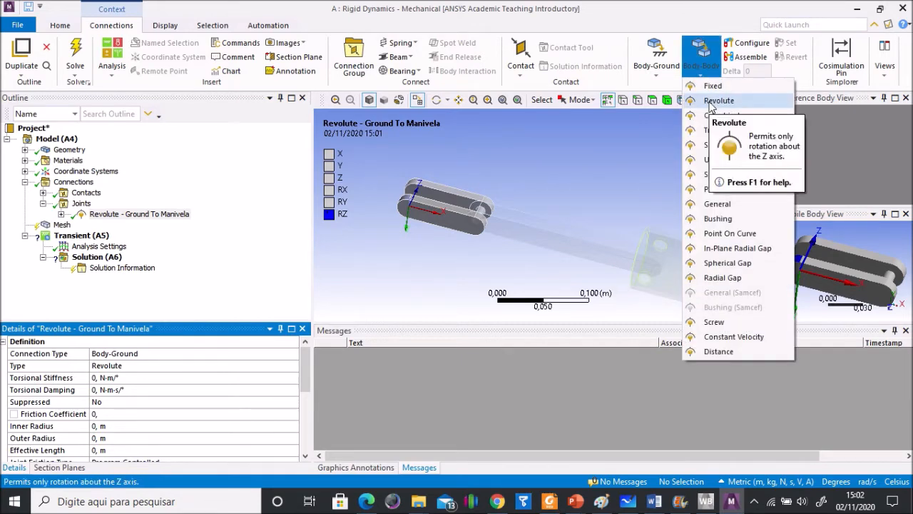
pyautogui.click(718, 101)
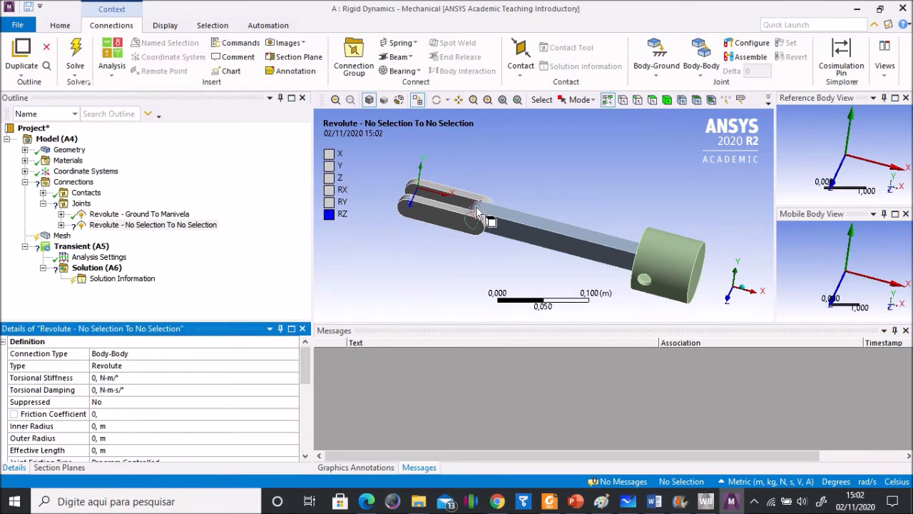
pyautogui.click(476, 207)
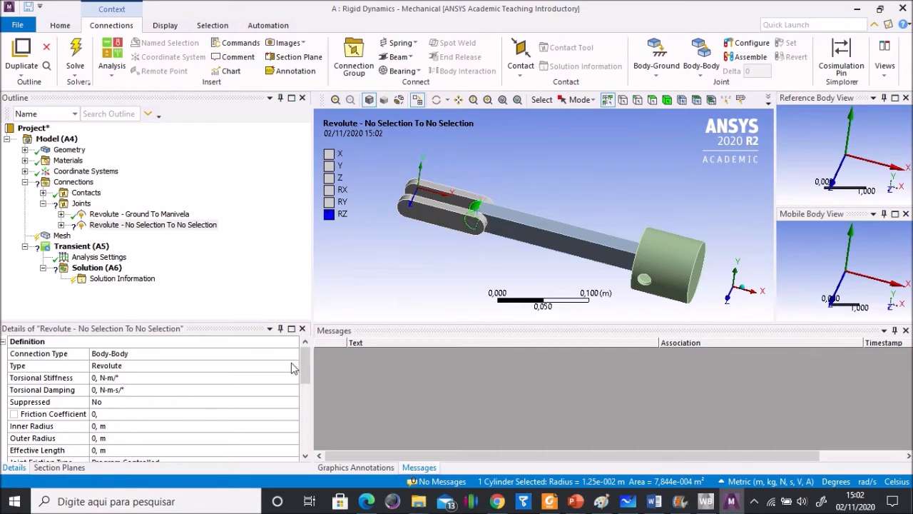
pyautogui.moveTo(304, 371); pyautogui.dragTo(295, 408)
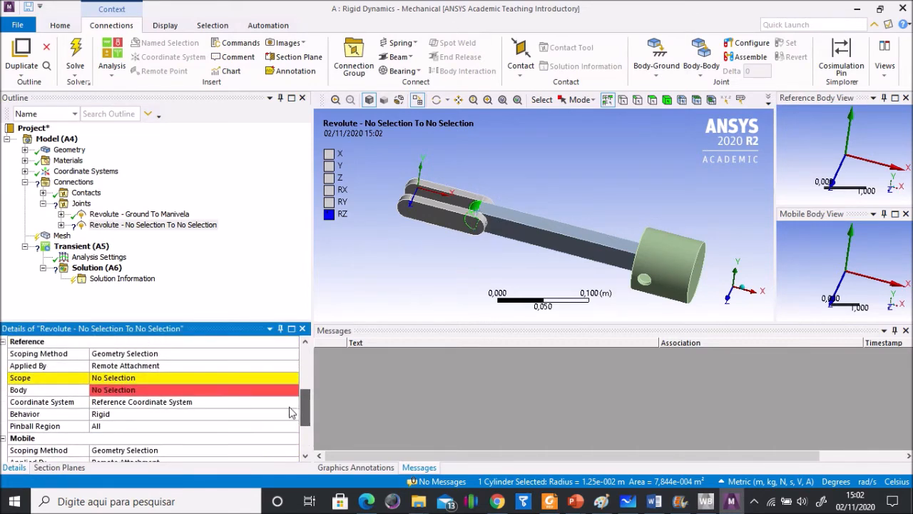
pyautogui.click(157, 379)
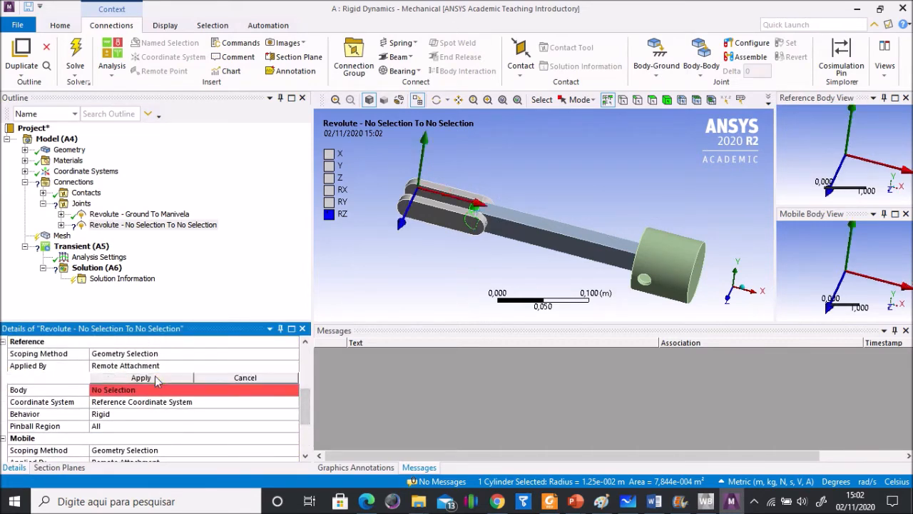
pyautogui.click(485, 226)
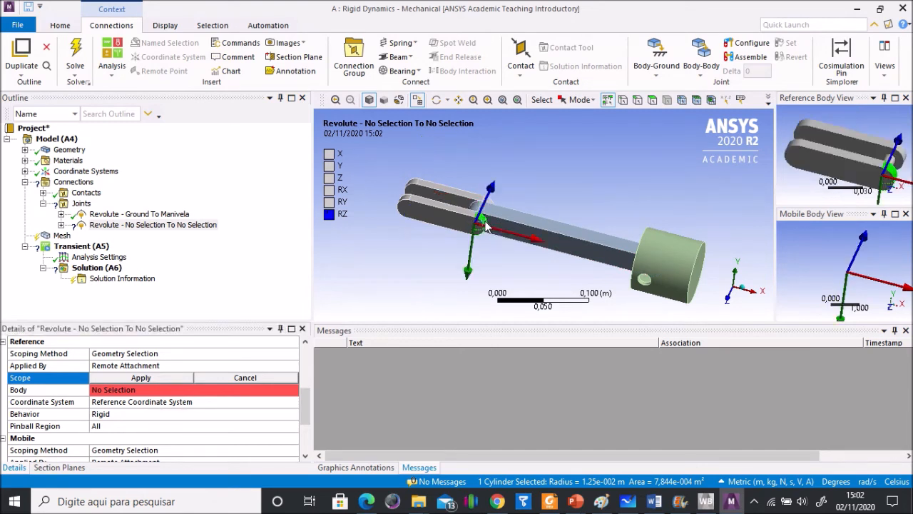
pyautogui.click(146, 378)
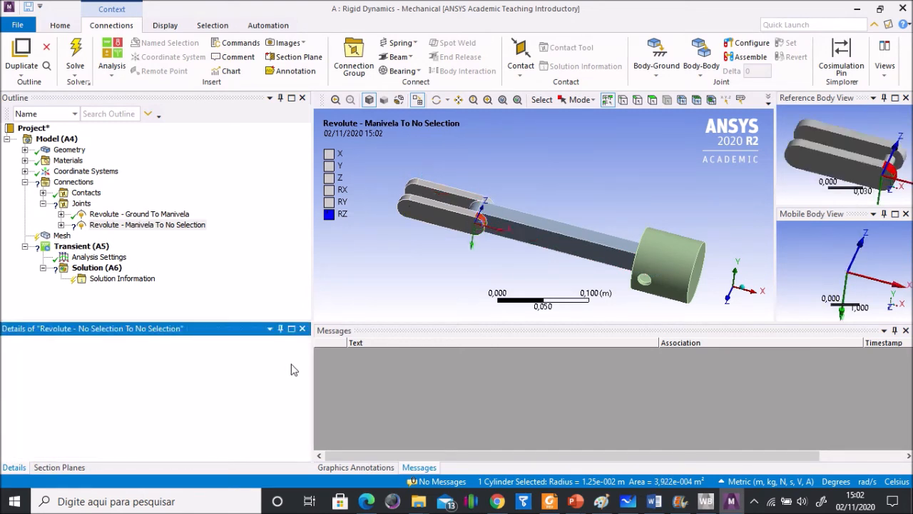
# Step: Set the mobile scope of the crank's body-body revolute joint to the connecting rod's (Biela) rounded end face at the crank
pyautogui.moveTo(304, 371); pyautogui.dragTo(304, 432)
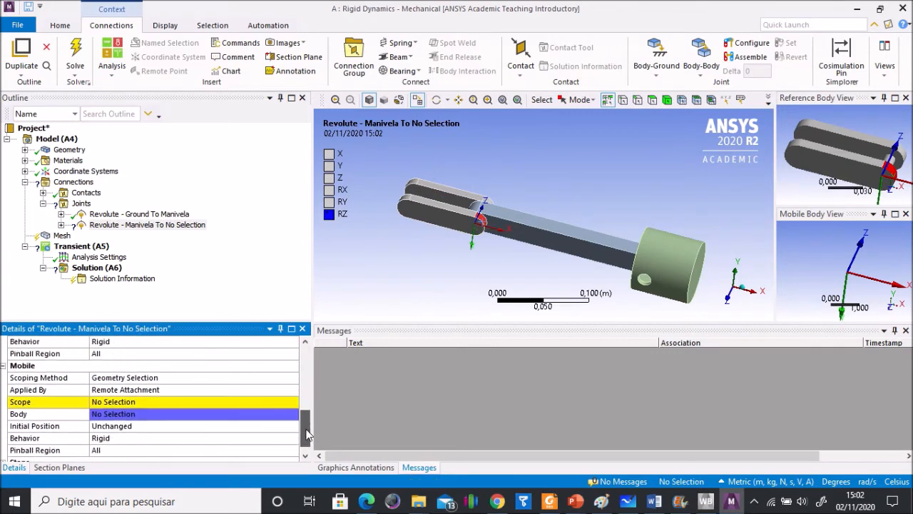
pyautogui.click(119, 403)
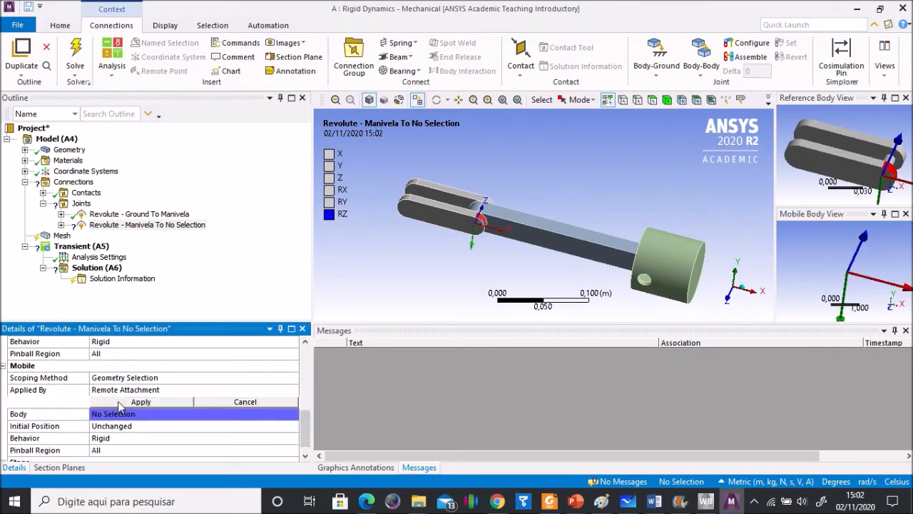
pyautogui.click(476, 211)
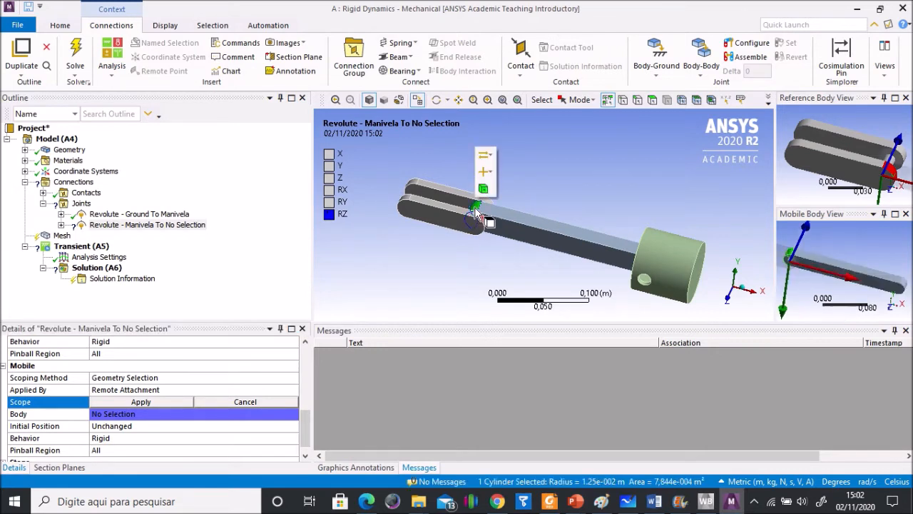
pyautogui.click(155, 405)
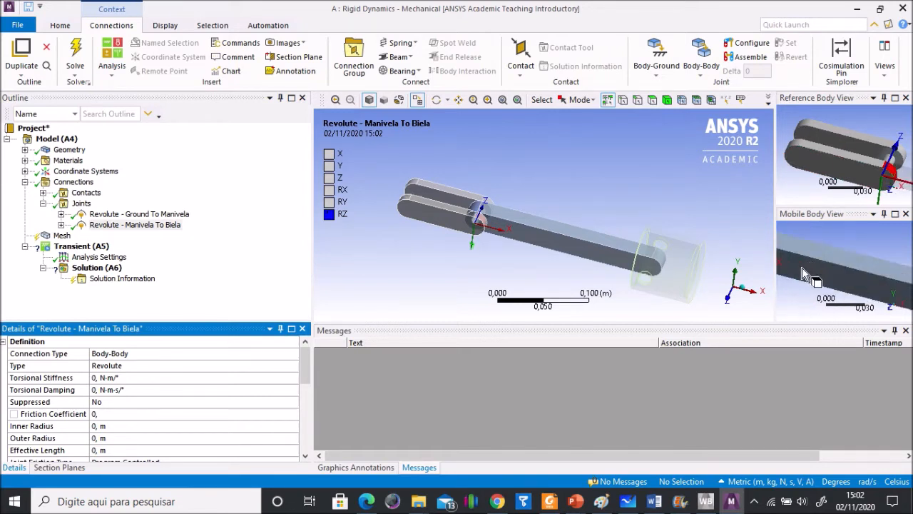
# Step: Add another body-body revolute joint to the Joints group for the connecting rod and piston
pyautogui.click(863, 251)
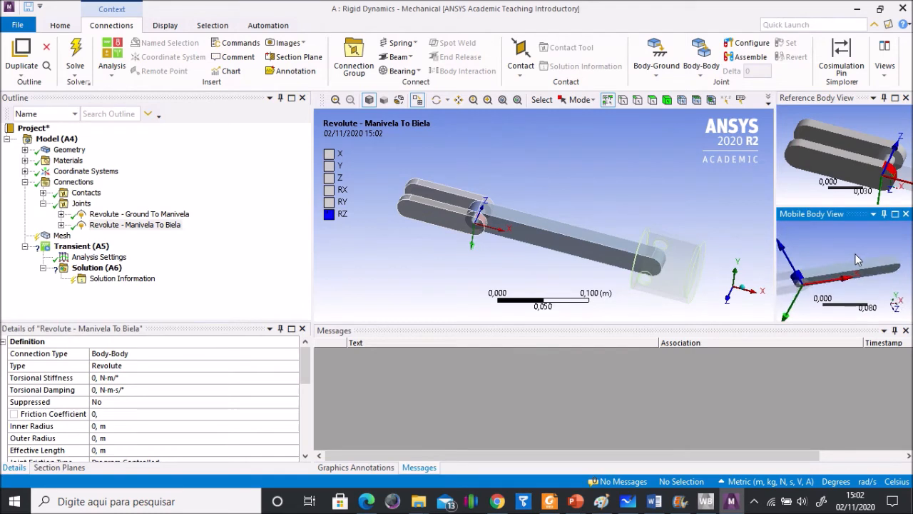
pyautogui.click(81, 204)
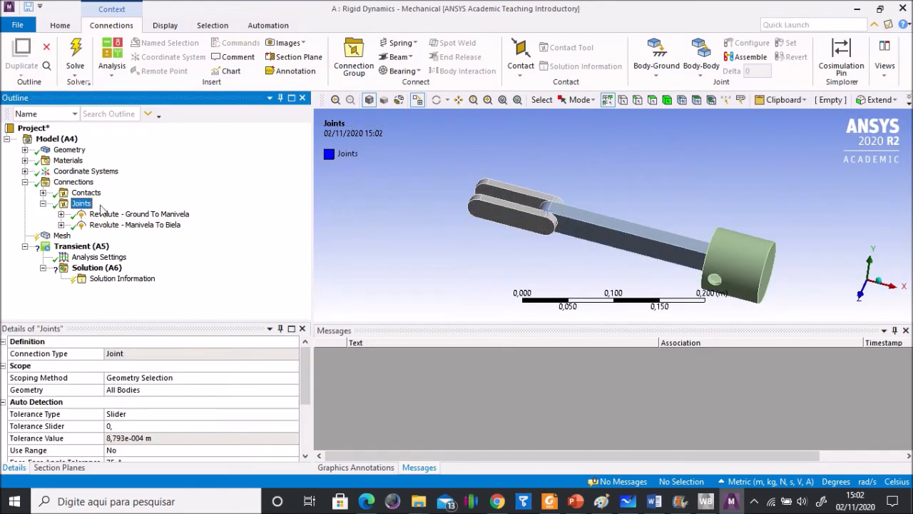
pyautogui.click(700, 67)
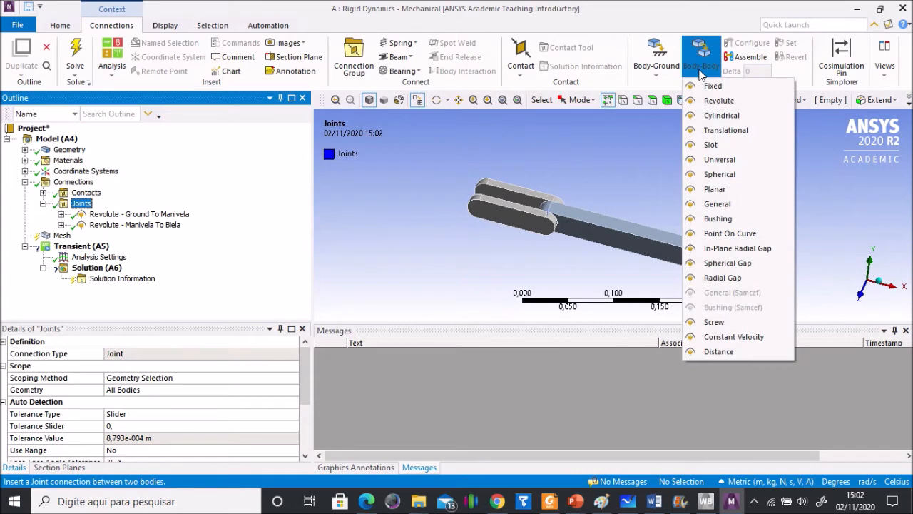
pyautogui.click(714, 102)
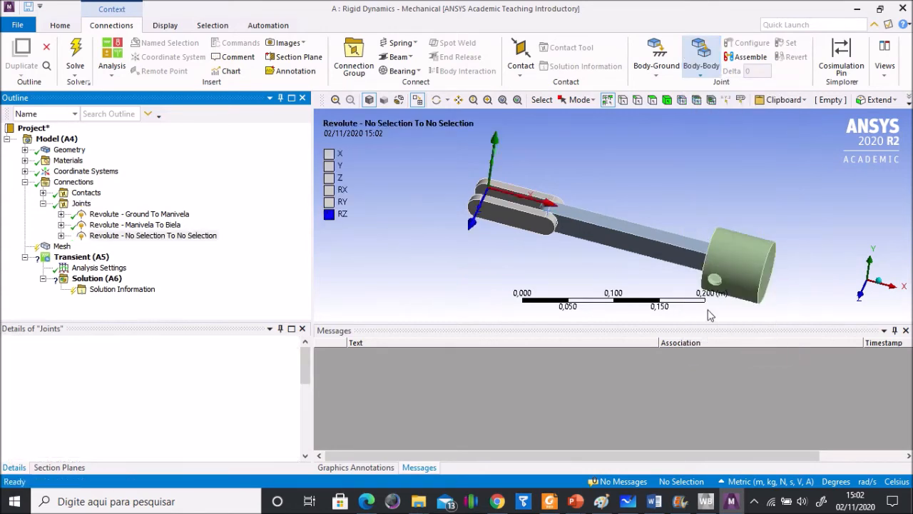
# Step: Set the reference scope of the new revolute joint to the connecting rod's (Biela) rounded end face inside the piston
pyautogui.scroll(4, 603, 235)
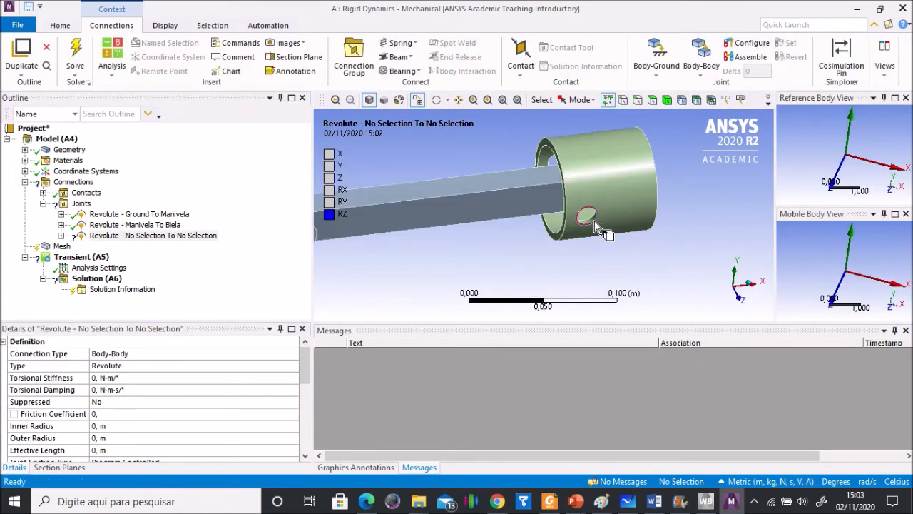
pyautogui.click(652, 100)
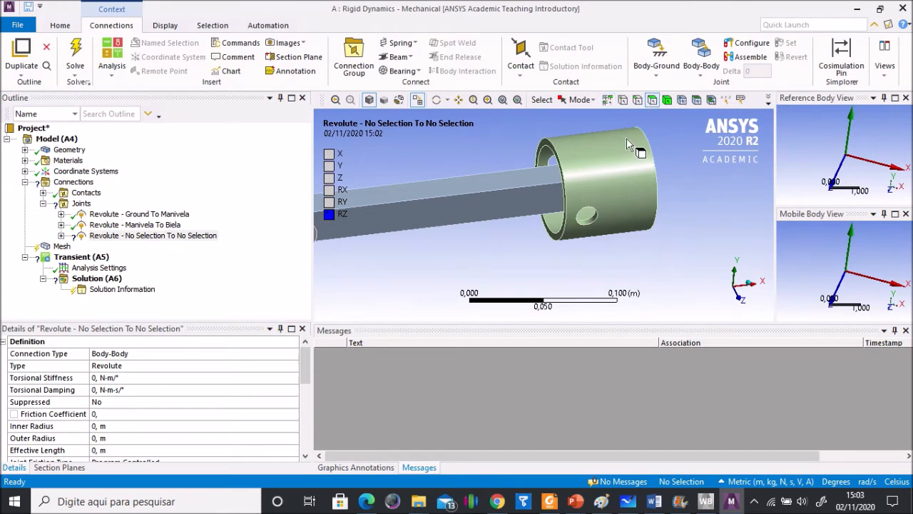
pyautogui.click(591, 227)
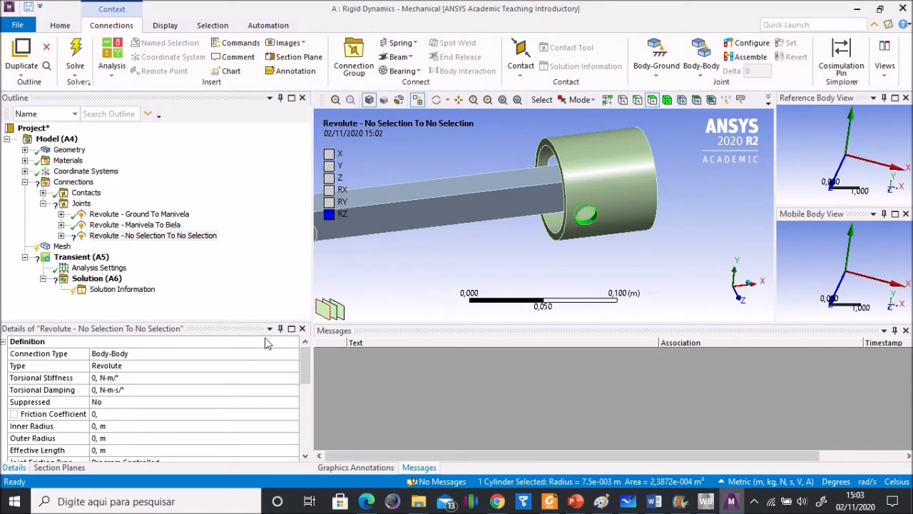
pyautogui.moveTo(306, 373); pyautogui.dragTo(303, 416)
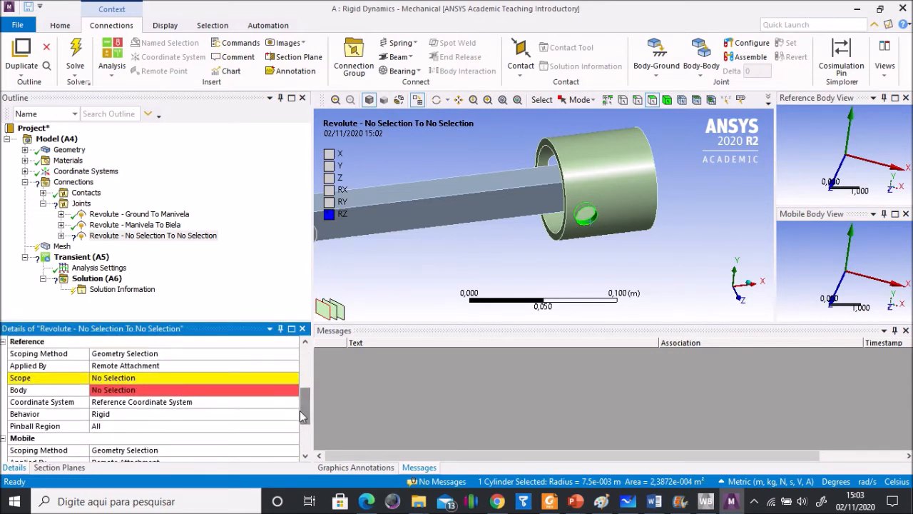
pyautogui.click(147, 379)
pyautogui.moveTo(525, 246); pyautogui.dragTo(525, 154, button='middle')
pyautogui.click(527, 157)
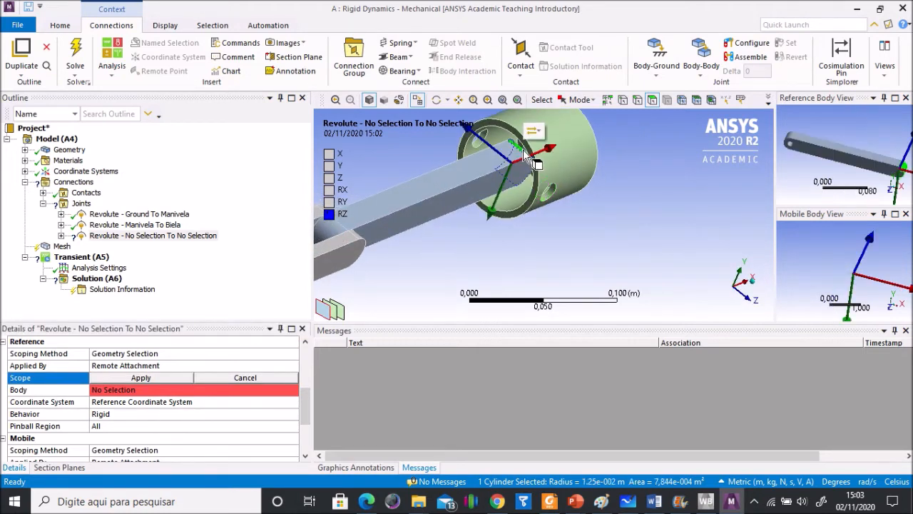
pyautogui.click(132, 378)
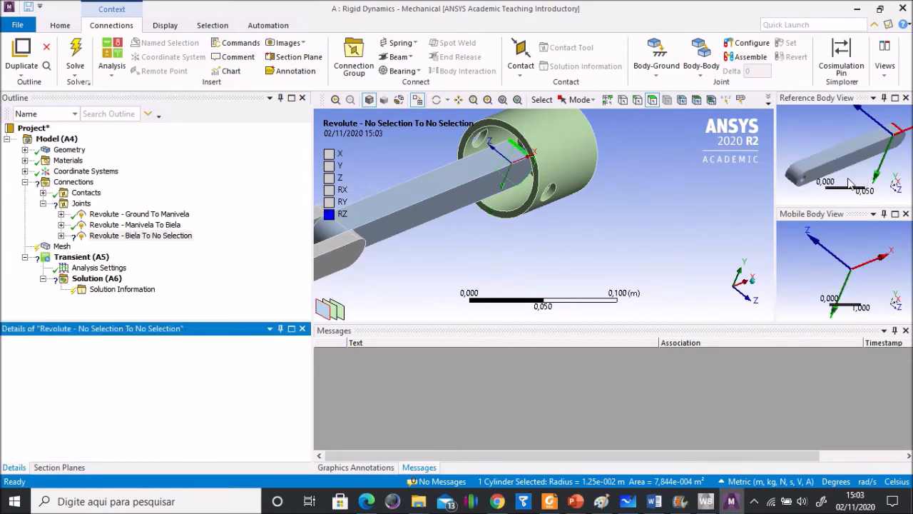
pyautogui.moveTo(874, 162); pyautogui.dragTo(830, 175, button='middle')
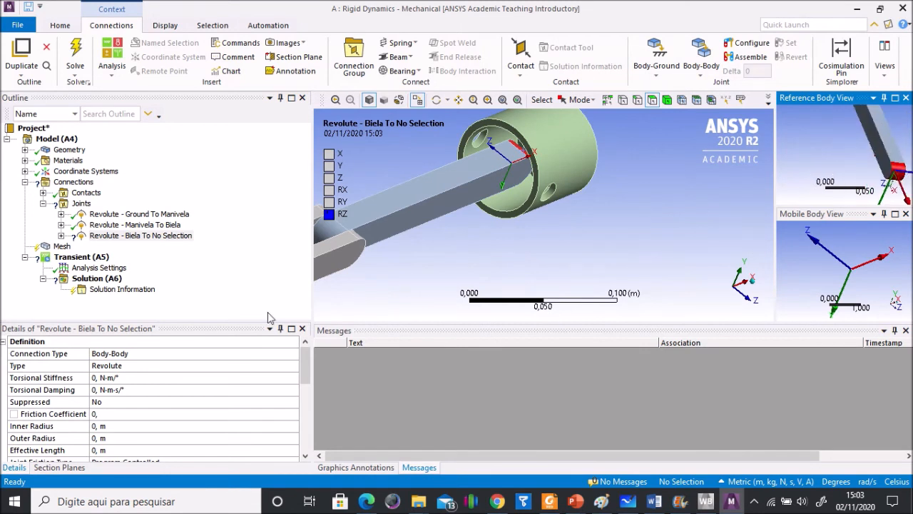
# Step: Set the mobile scope of the connecting rod's revolute joint to the cylindrical face of the piston's (Pistão) pin hole
pyautogui.moveTo(305, 364); pyautogui.dragTo(305, 427)
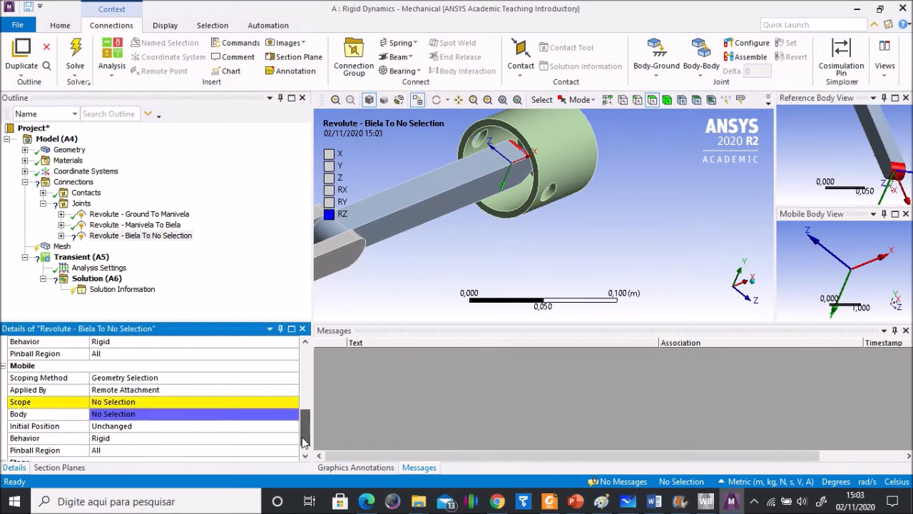
pyautogui.click(175, 404)
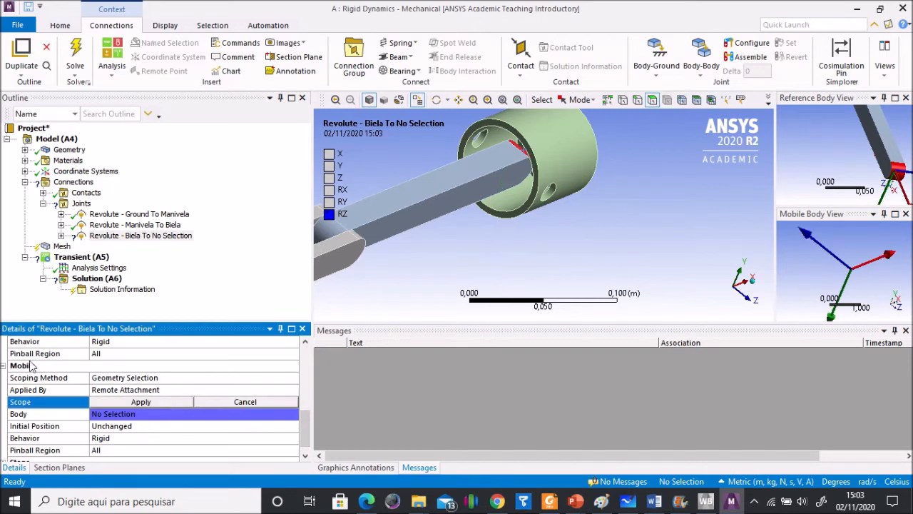
pyautogui.click(550, 195)
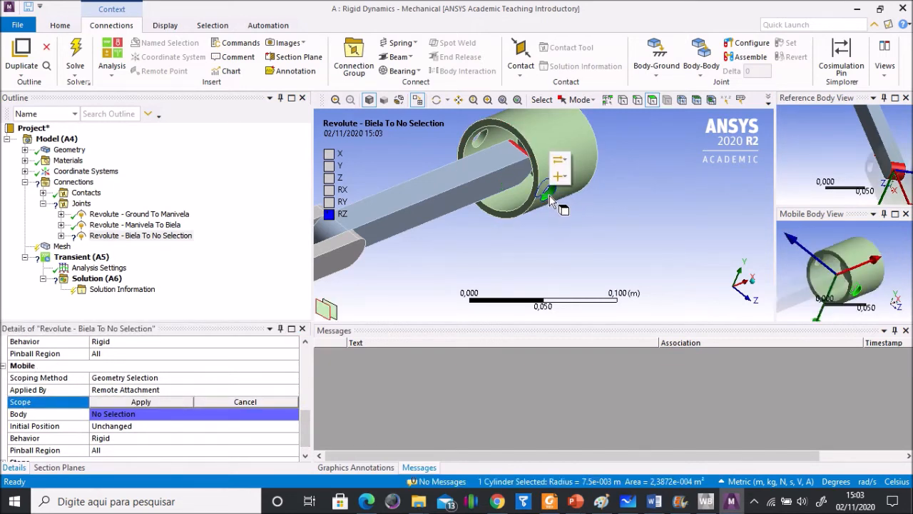
pyautogui.click(155, 403)
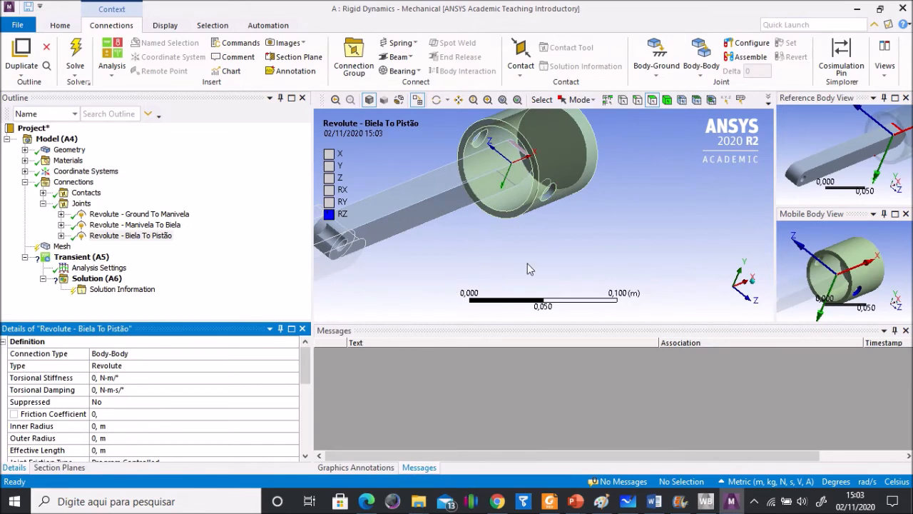
pyautogui.moveTo(491, 255); pyautogui.dragTo(422, 217, button='middle')
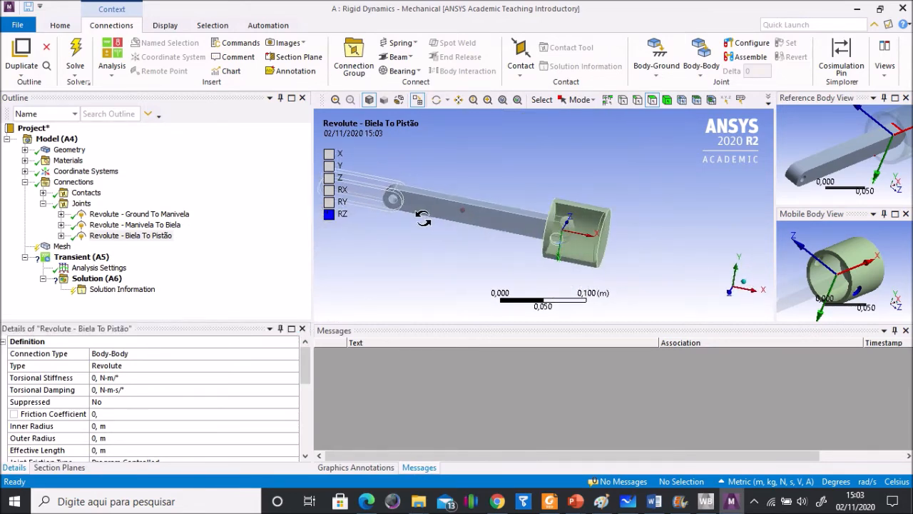
# Step: Add a body-ground translational joint with its mobile scope on the piston's outer cylindrical face
pyautogui.click(703, 74)
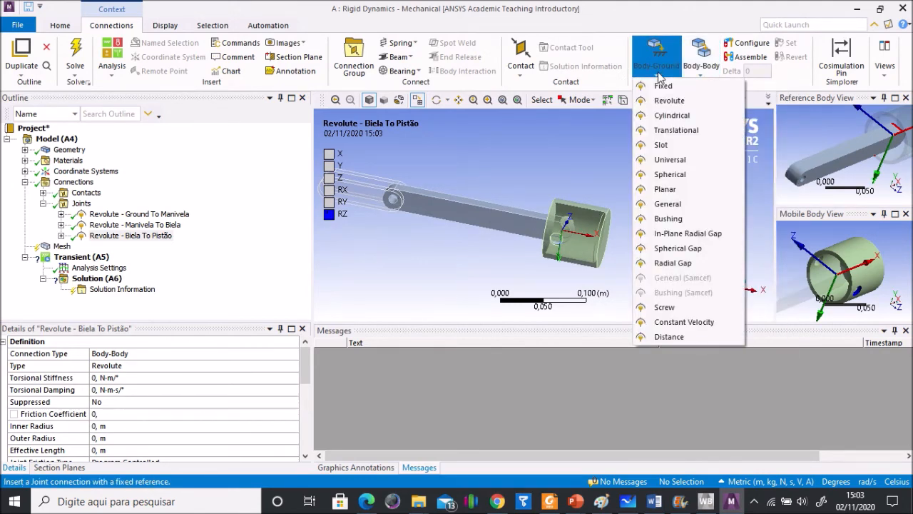
pyautogui.click(673, 131)
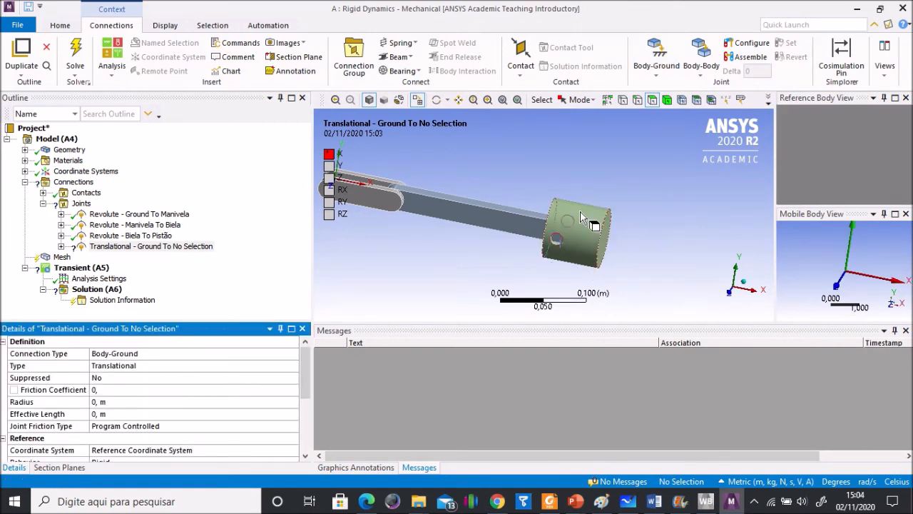
pyautogui.moveTo(303, 371); pyautogui.dragTo(305, 424)
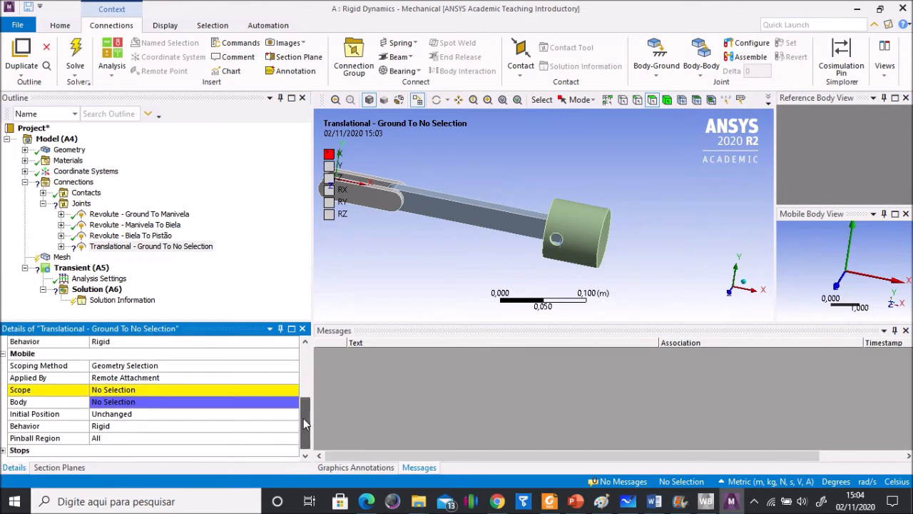
pyautogui.click(152, 392)
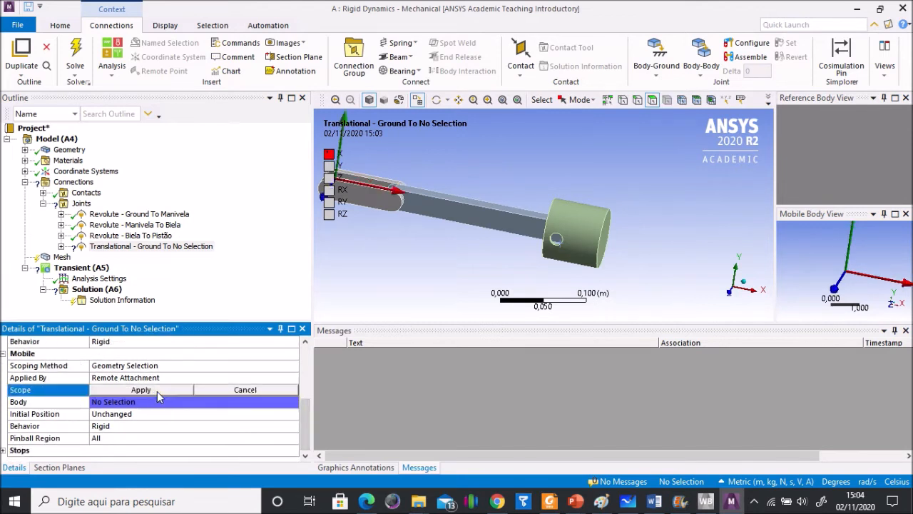
pyautogui.click(592, 229)
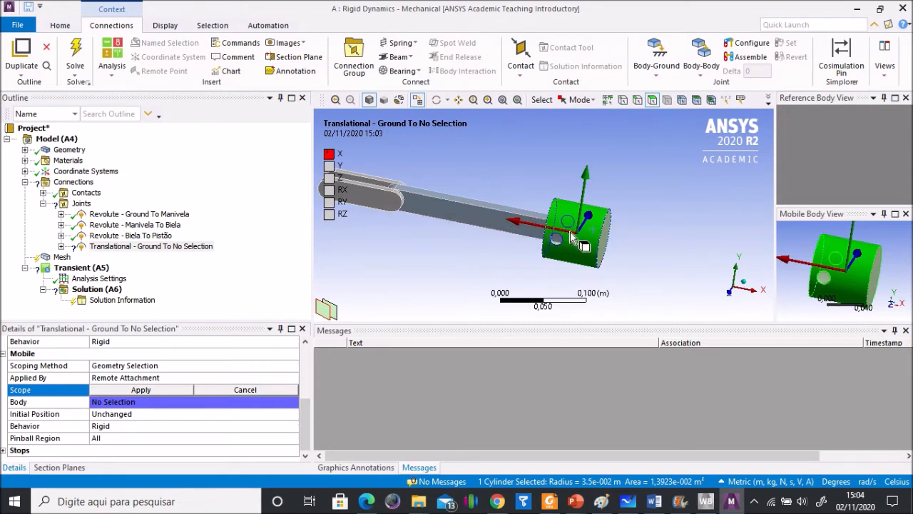
pyautogui.click(308, 424)
pyautogui.click(147, 389)
# Step: Define the principal X axis of the translational joint's reference coordinate system by the Global X Axis
pyautogui.click(64, 247)
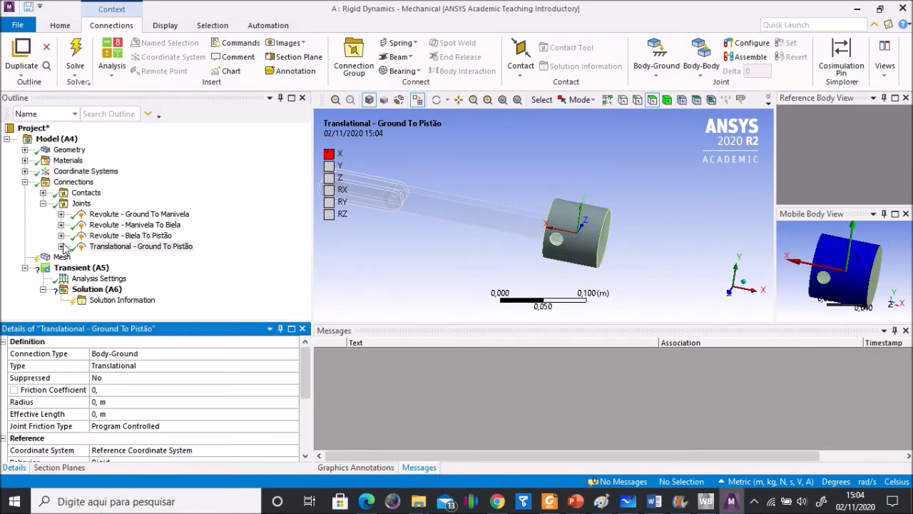
pyautogui.click(61, 246)
pyautogui.click(139, 258)
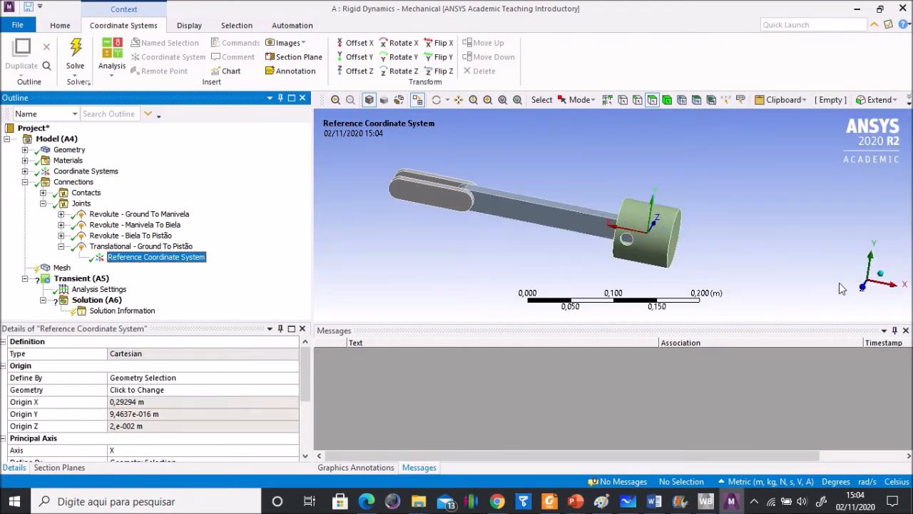
pyautogui.moveTo(305, 381); pyautogui.dragTo(307, 413)
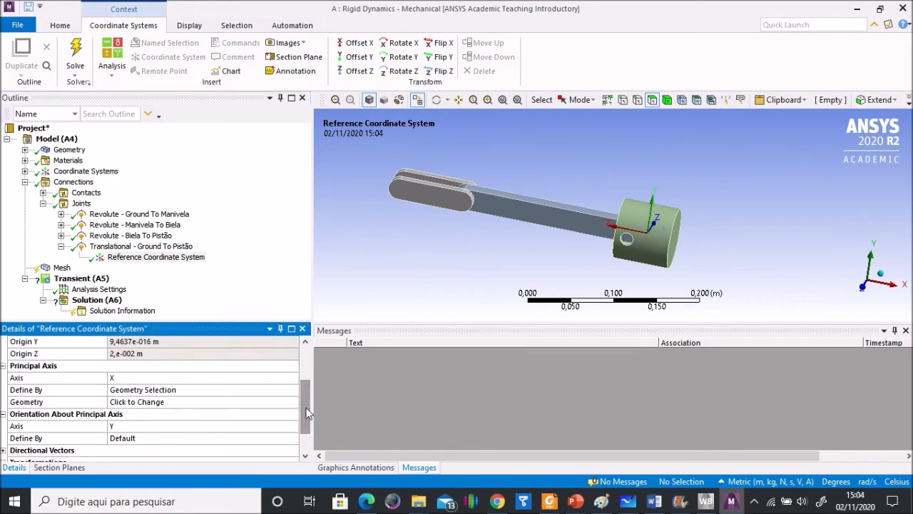
pyautogui.click(193, 390)
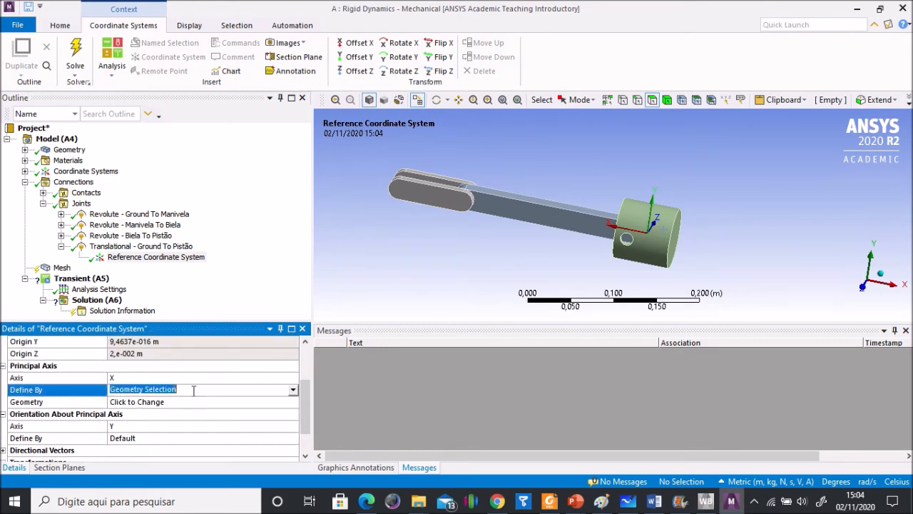
pyautogui.click(293, 391)
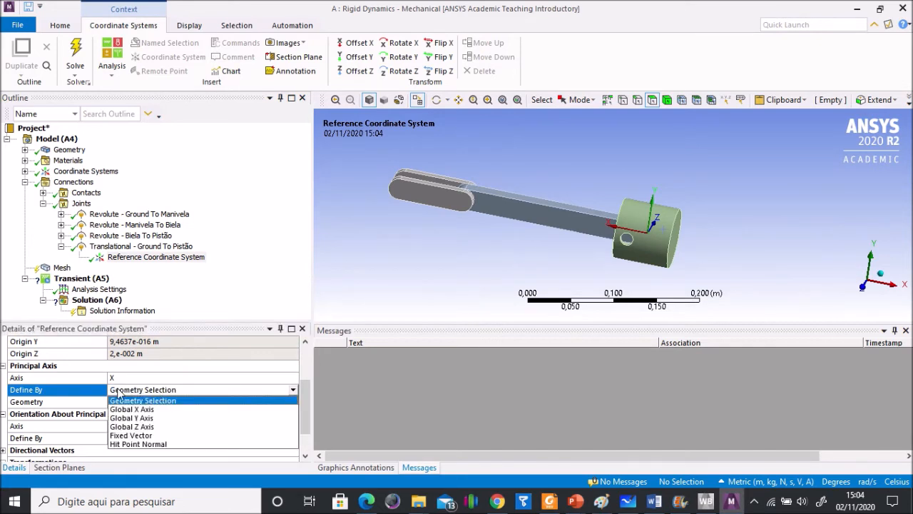
pyautogui.click(139, 411)
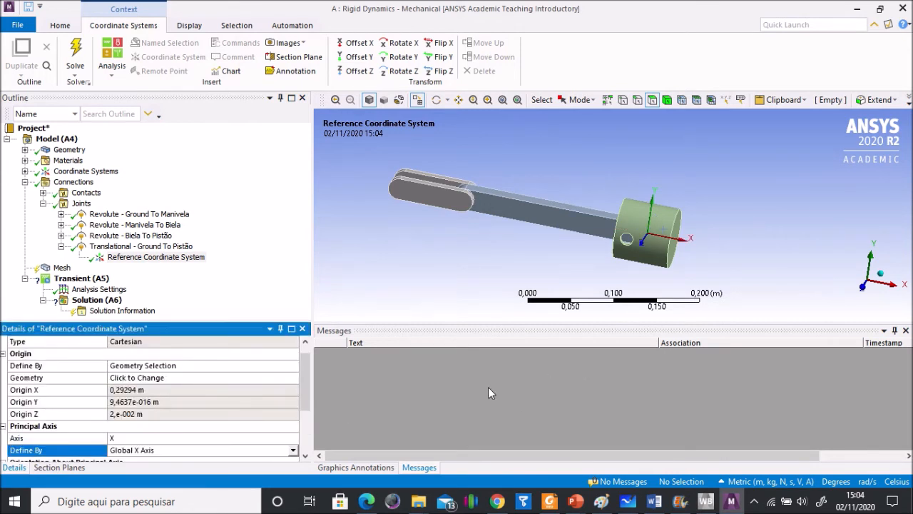
pyautogui.moveTo(306, 391); pyautogui.dragTo(311, 368)
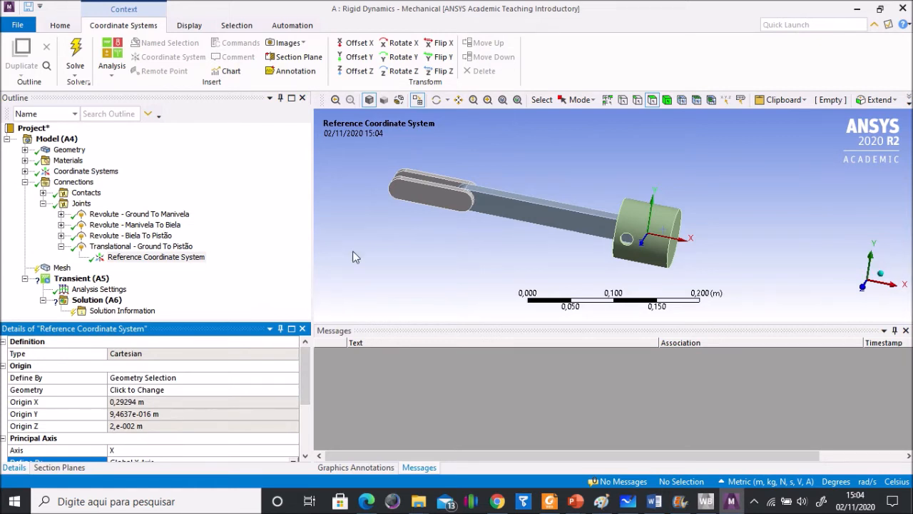
pyautogui.click(61, 247)
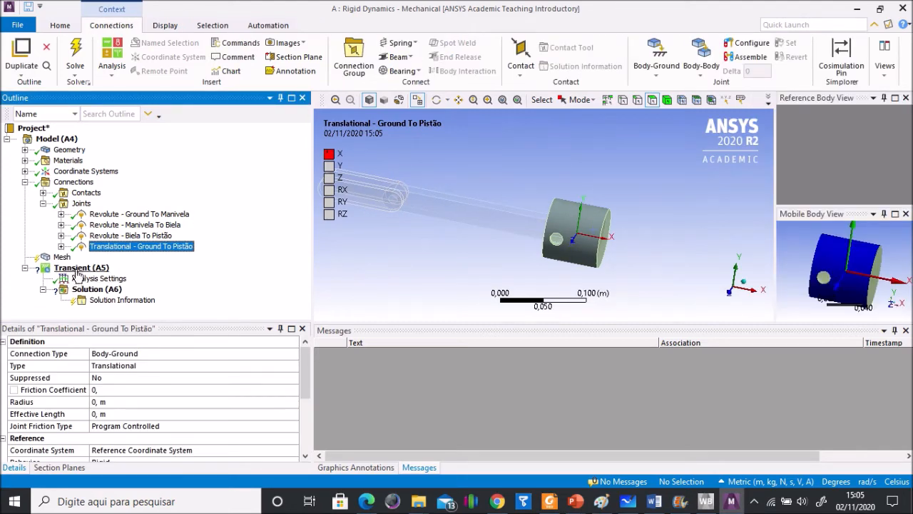
# Step: Set the step end time in the transient analysis settings to 2,67e-002 s
pyautogui.click(82, 278)
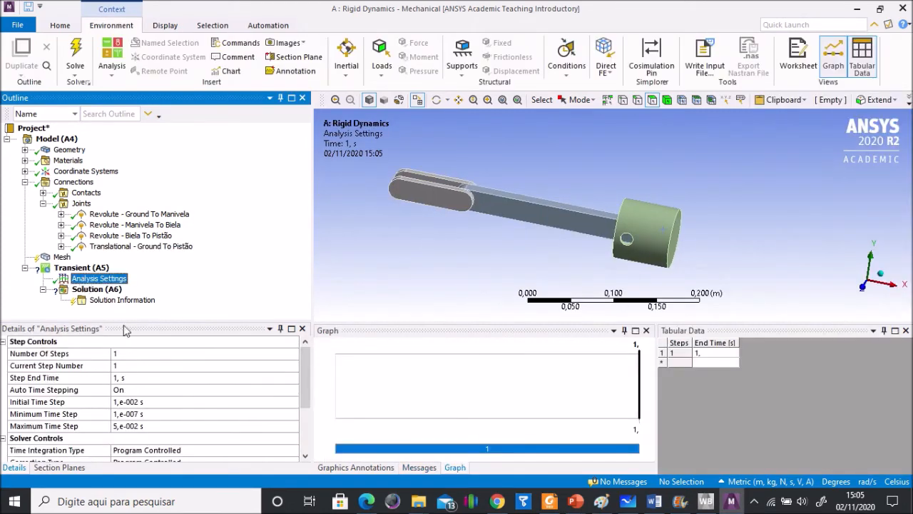
pyautogui.click(129, 378)
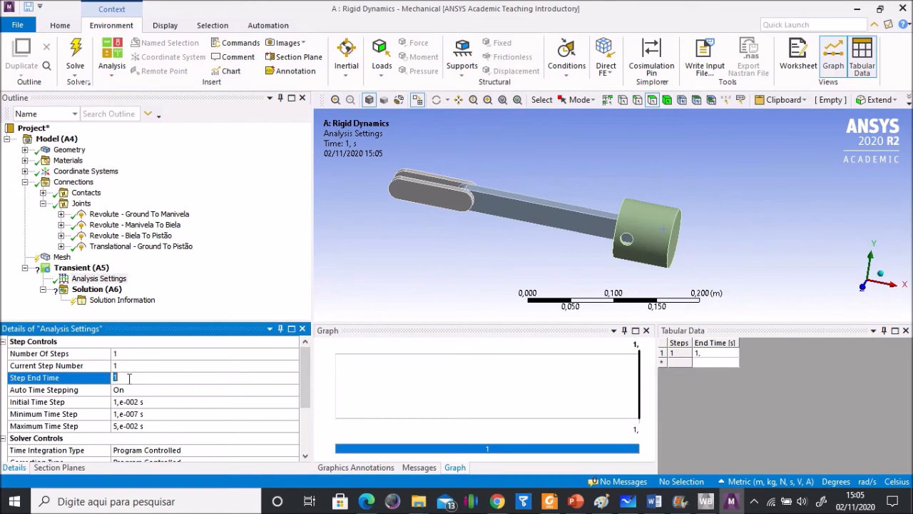
pyautogui.write('0,0267')
pyautogui.press('Return')
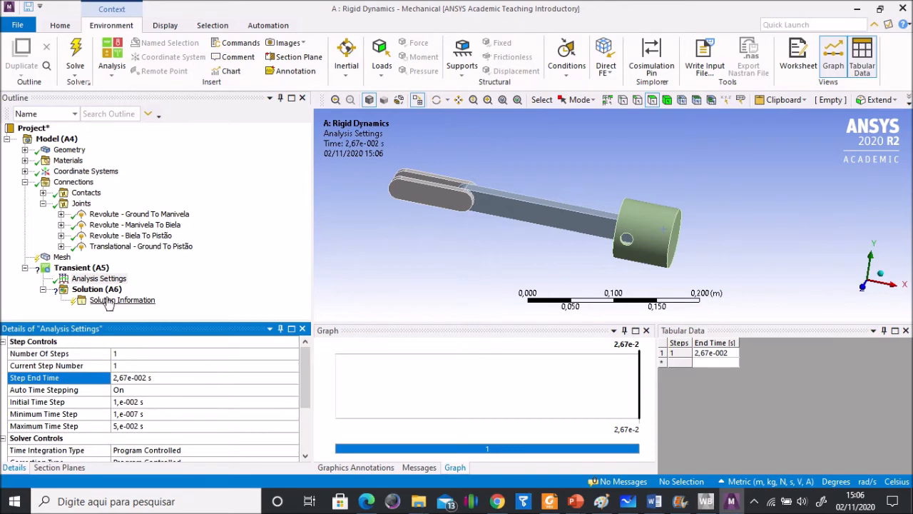
# Step: Insert a joint load in the Transient analysis and assign it to the Revolute - Ground To Manivela joint
pyautogui.click(80, 267)
pyautogui.rightClick(86, 269)
pyautogui.moveTo(155, 284)
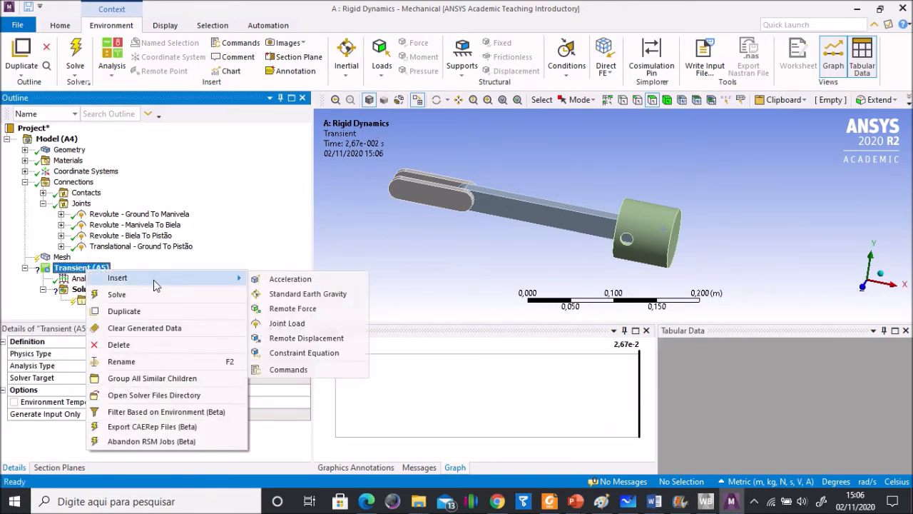
pyautogui.click(287, 324)
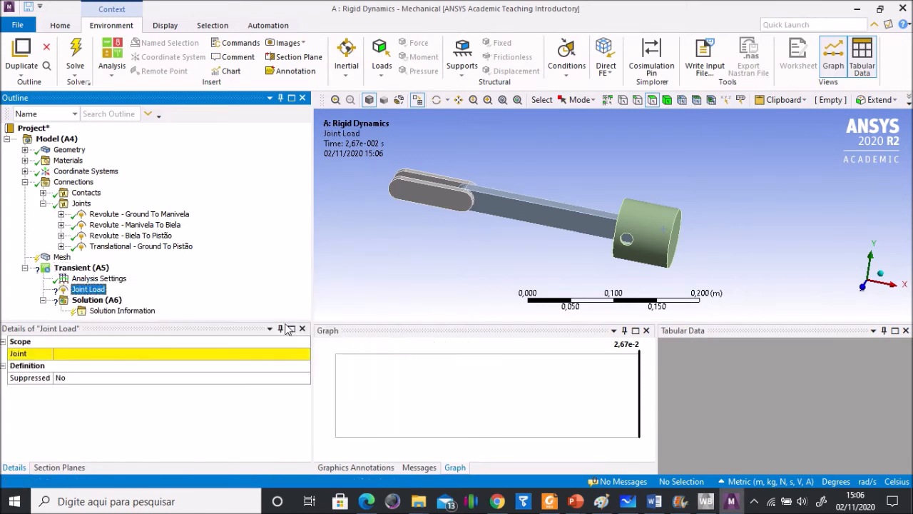
pyautogui.click(239, 353)
pyautogui.click(304, 354)
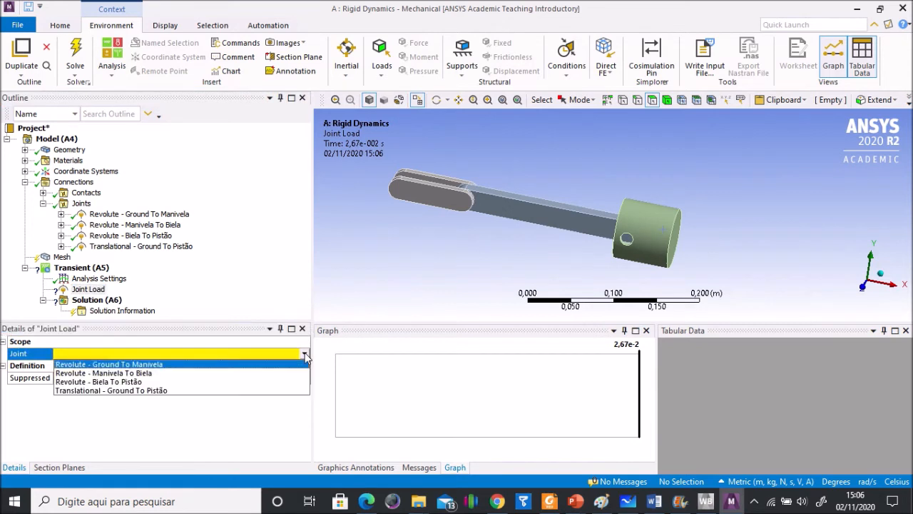
pyautogui.click(134, 365)
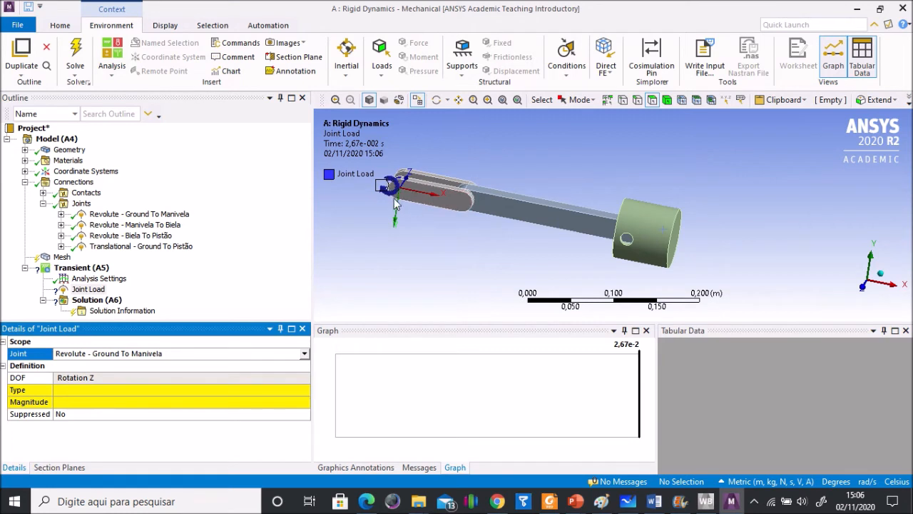
# Step: Define the joint load on the crank's ground revolute joint as a Rotational Velocity of 209,4395 rad/s
pyautogui.scroll(2, 370, 189)
pyautogui.scroll(-2, 362, 180)
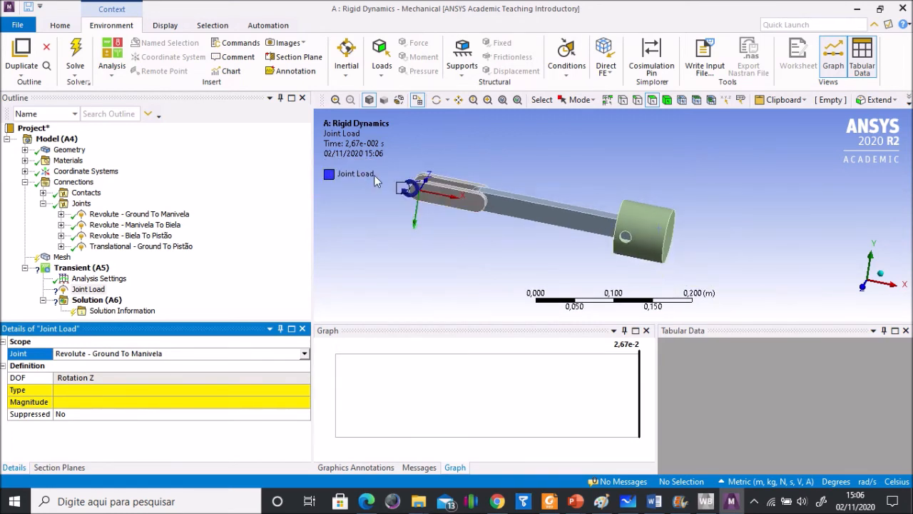
pyautogui.click(122, 391)
pyautogui.click(304, 391)
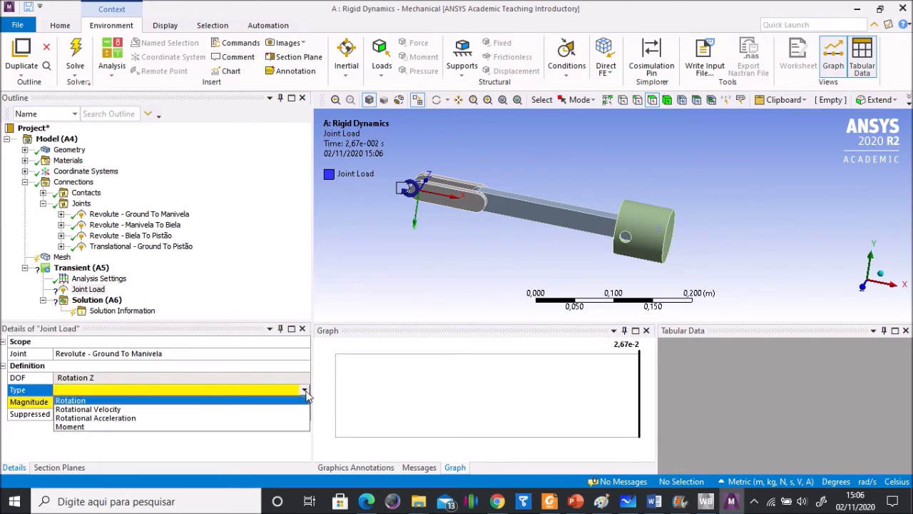
pyautogui.click(106, 409)
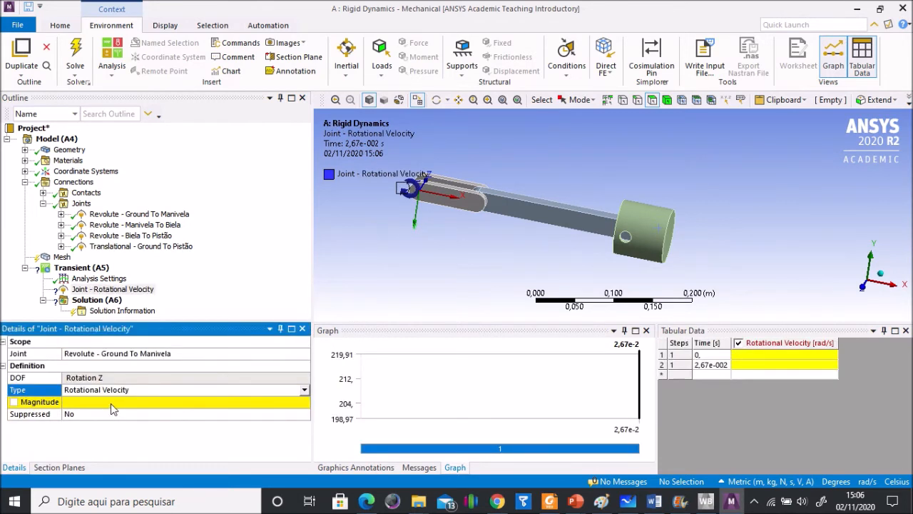
pyautogui.click(114, 402)
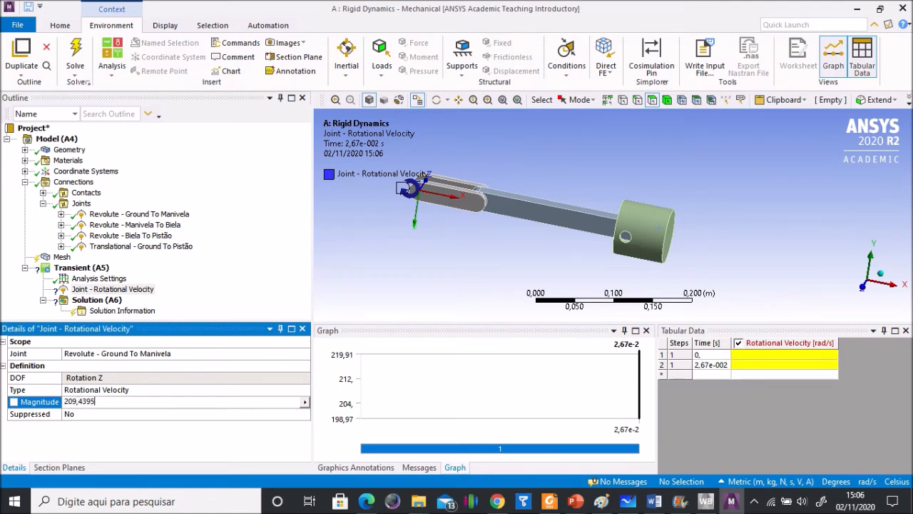
pyautogui.press('Return')
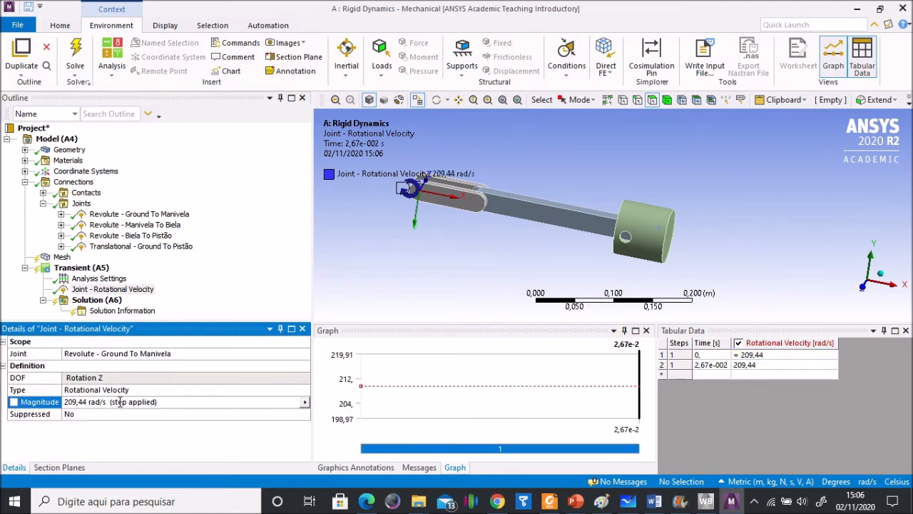
# Step: Insert a Velocity probe in the solution and scope it to the cylindrical face of the piston's pin hole
pyautogui.click(107, 311)
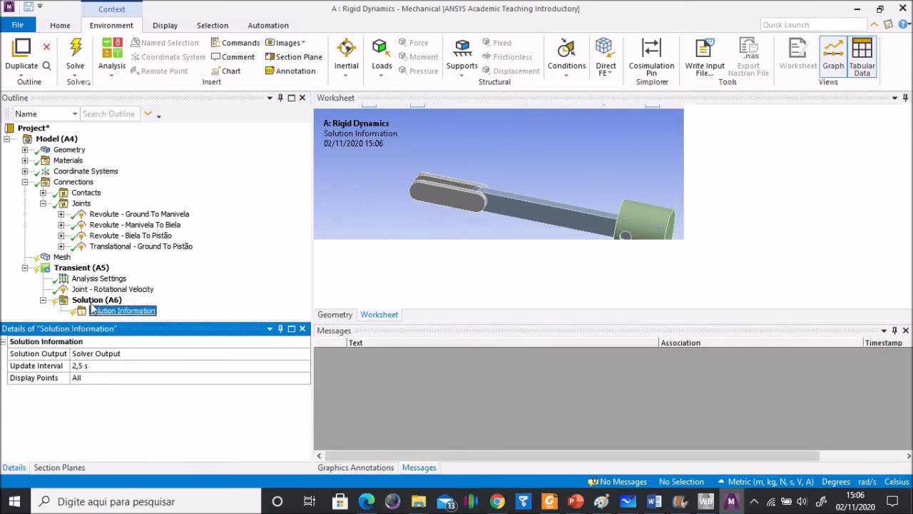
pyautogui.click(92, 301)
pyautogui.rightClick(91, 305)
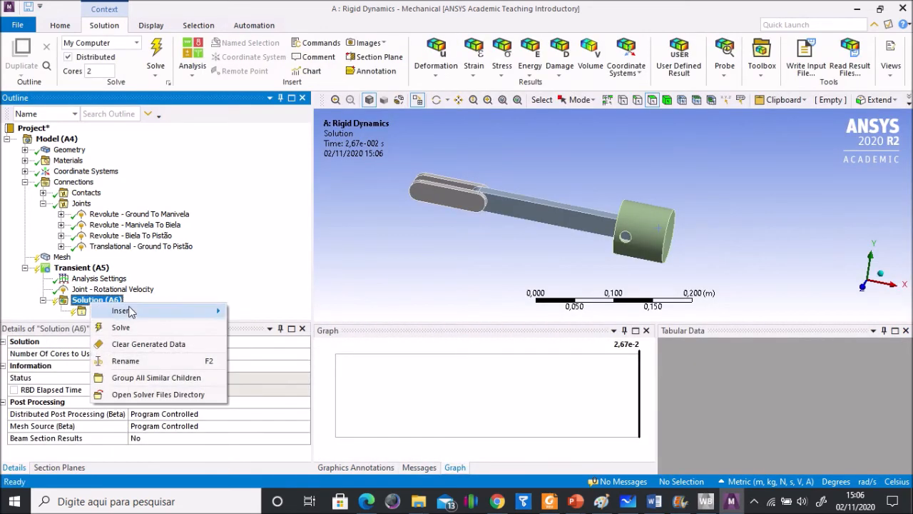
pyautogui.moveTo(131, 313)
pyautogui.moveTo(258, 330)
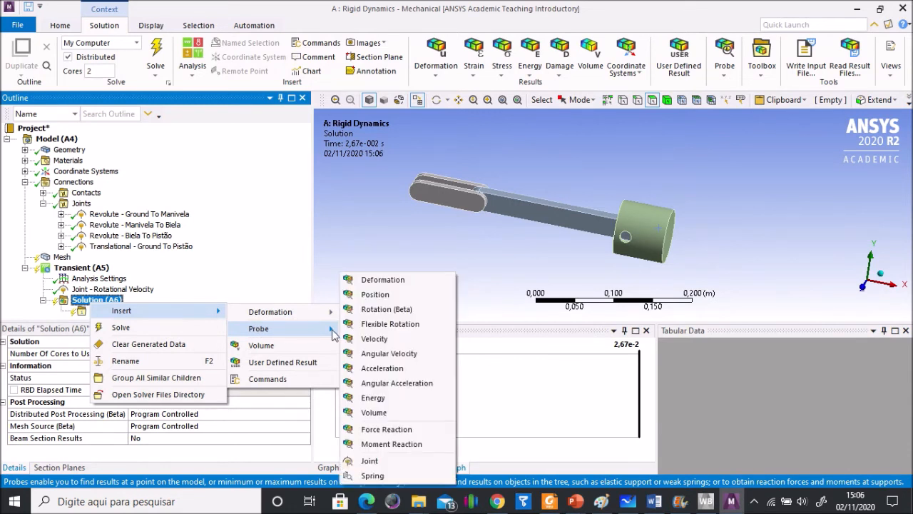
pyautogui.click(366, 340)
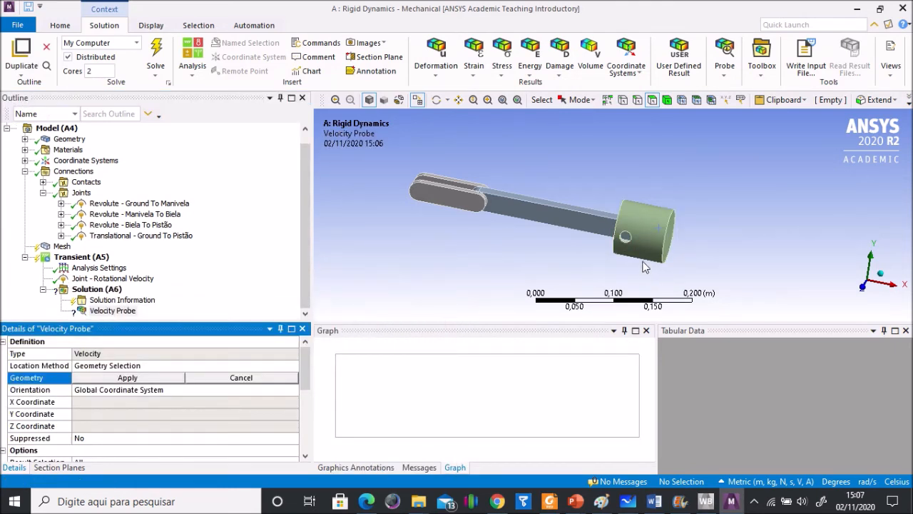
pyautogui.scroll(-1, 615, 244)
pyautogui.scroll(2, 615, 244)
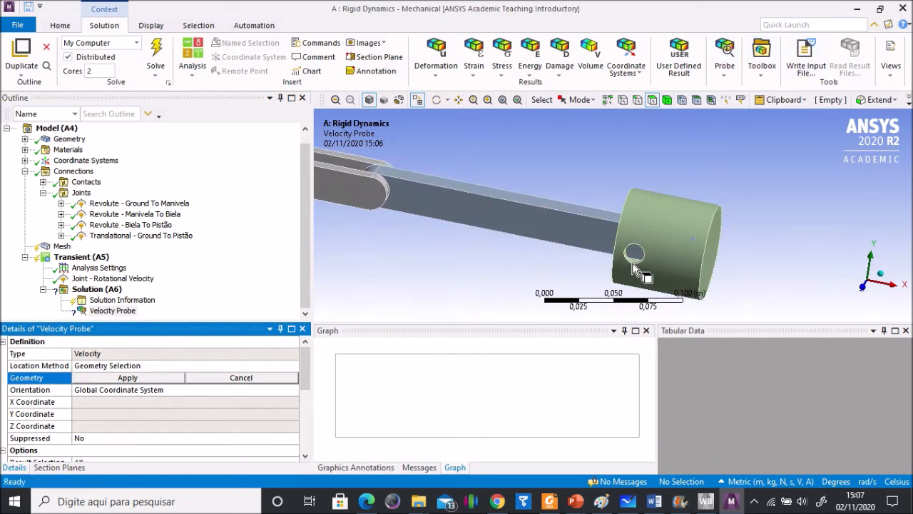
pyautogui.click(632, 265)
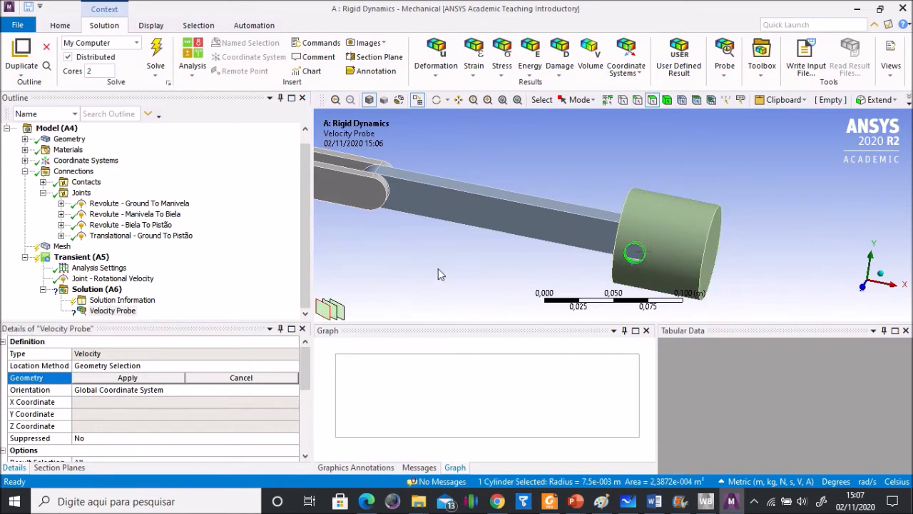
pyautogui.click(151, 378)
# Step: Inspect the contact region between Manivela and Biela and suppress it
pyautogui.moveTo(306, 267); pyautogui.dragTo(303, 223)
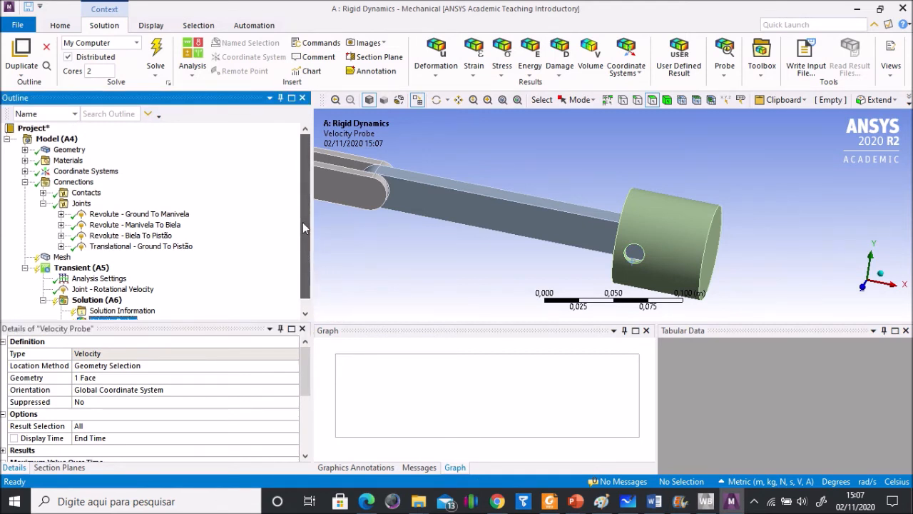
pyautogui.click(43, 193)
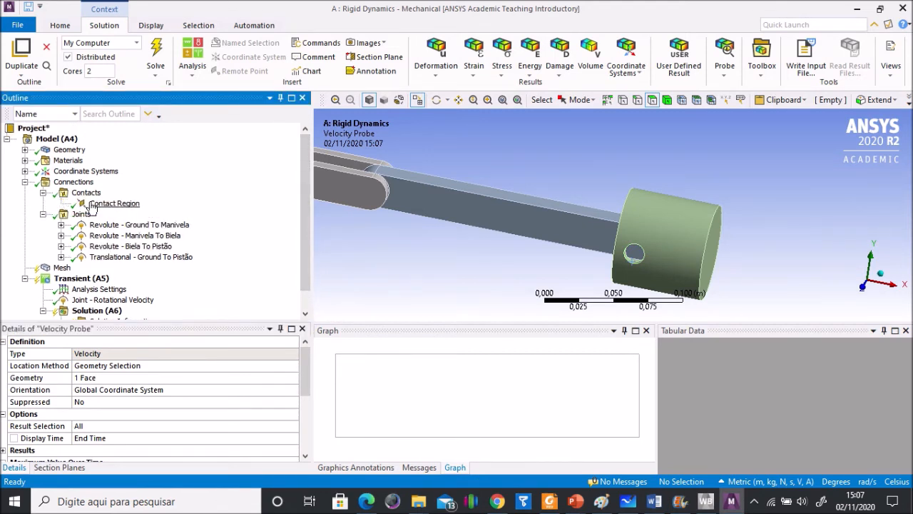
pyautogui.click(120, 204)
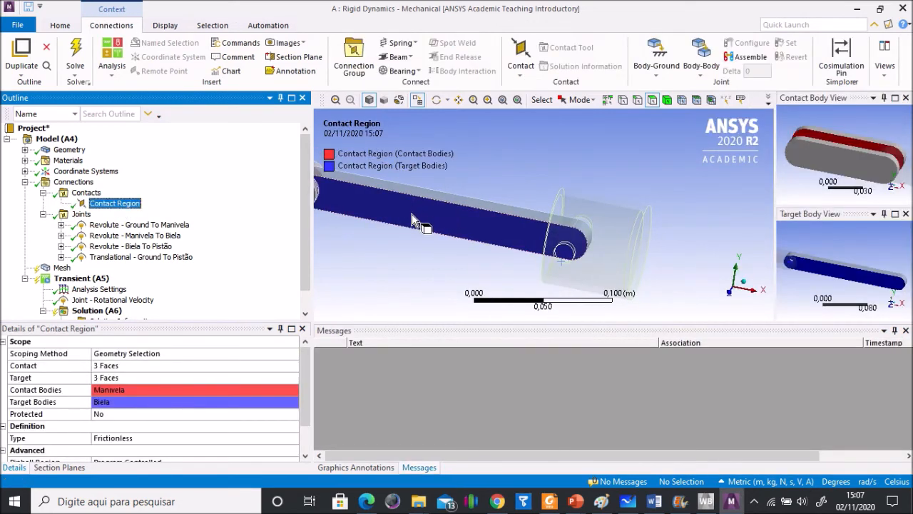
pyautogui.moveTo(402, 241); pyautogui.dragTo(407, 249, button='middle')
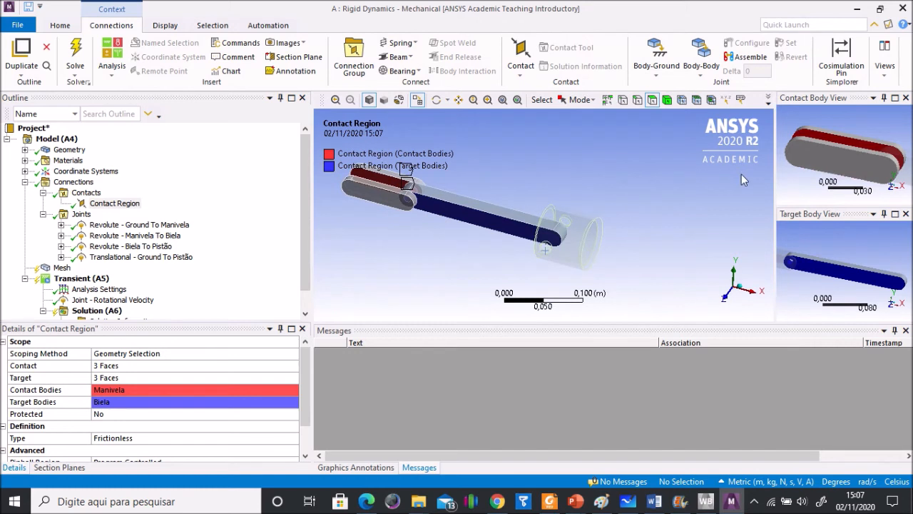
pyautogui.moveTo(805, 174); pyautogui.dragTo(821, 163, button='middle')
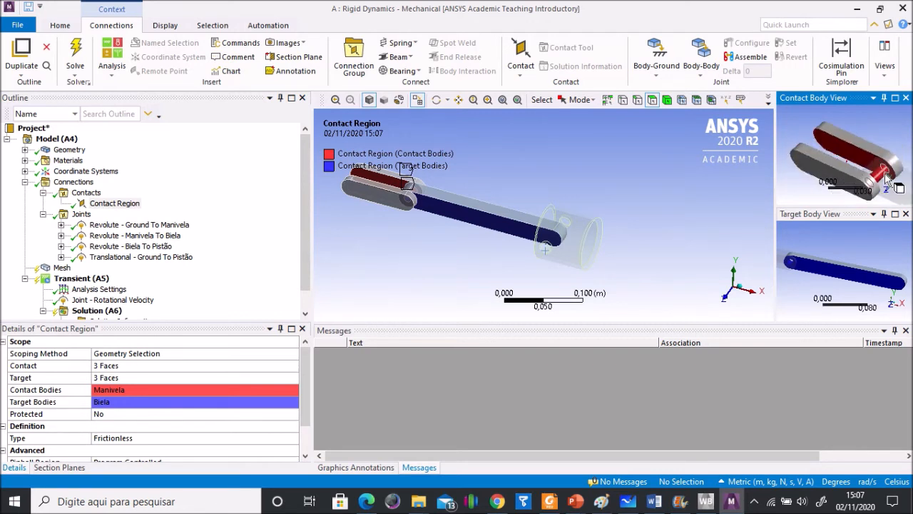
pyautogui.moveTo(826, 273); pyautogui.dragTo(789, 262, button='middle')
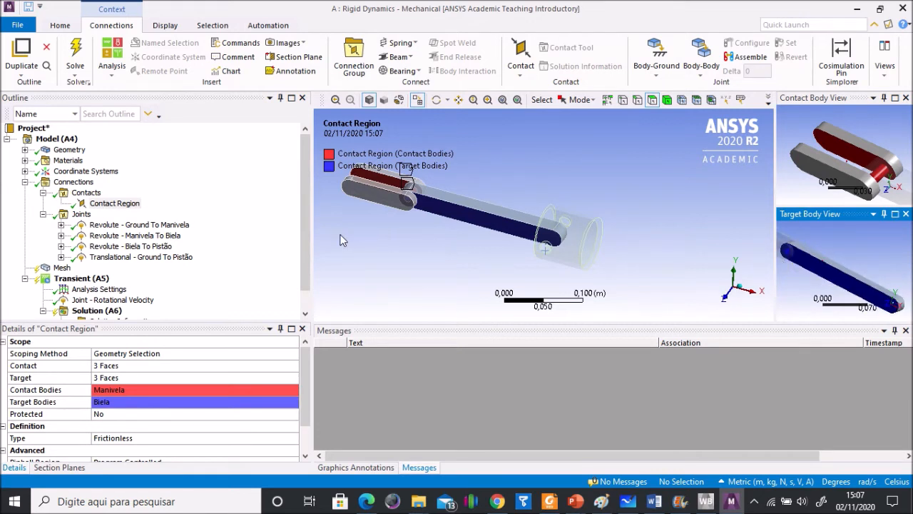
pyautogui.click(114, 205)
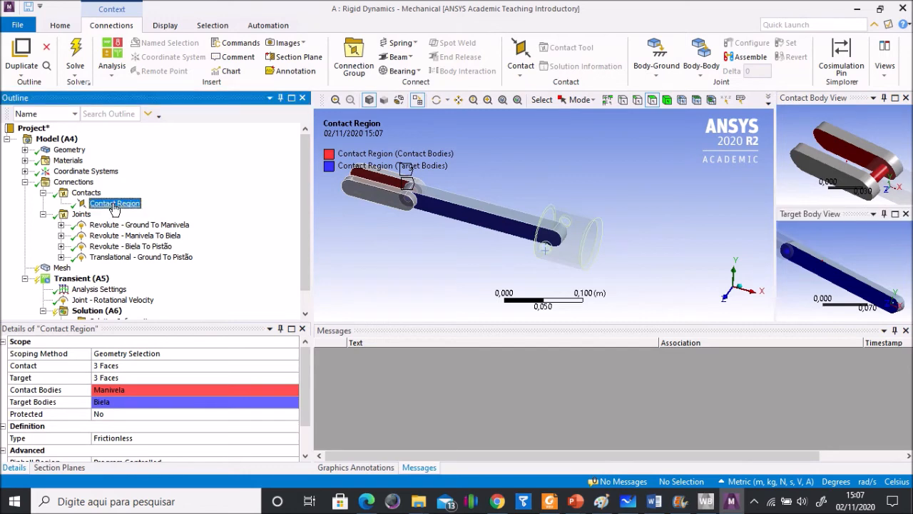
pyautogui.rightClick(114, 207)
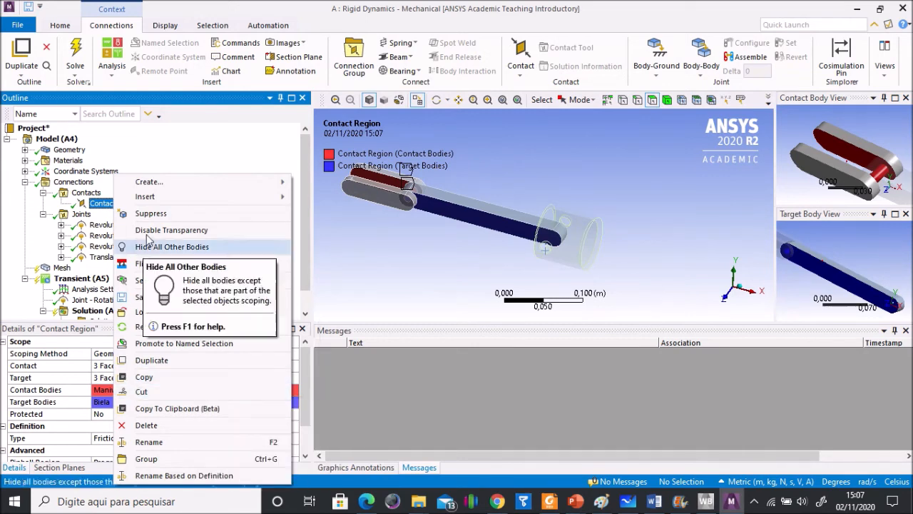
pyautogui.click(152, 214)
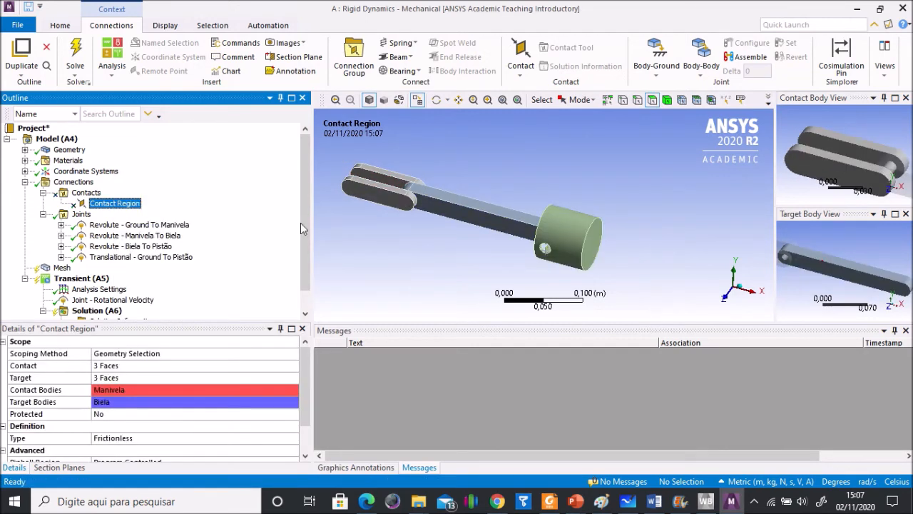
# Step: Solve the rigid dynamics analysis and open the piston velocity probe's results
pyautogui.scroll(-1, 307, 228)
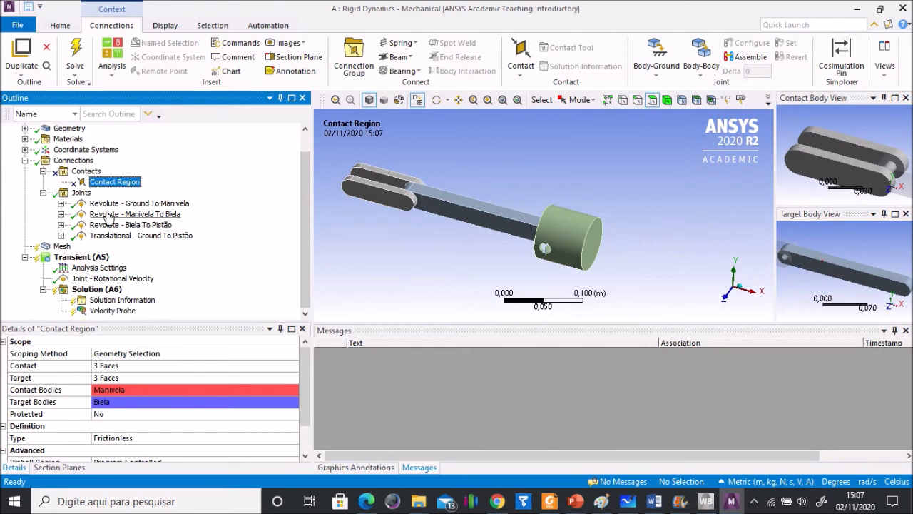
pyautogui.click(77, 56)
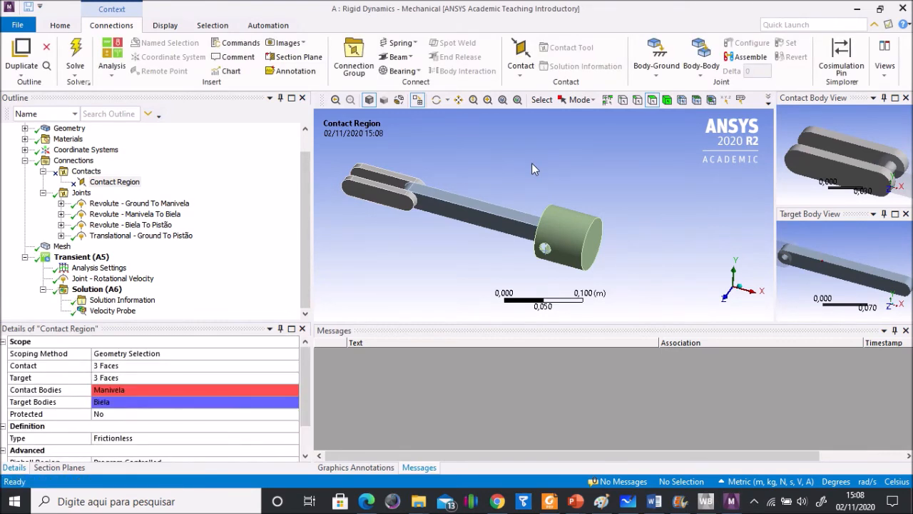
pyautogui.click(111, 311)
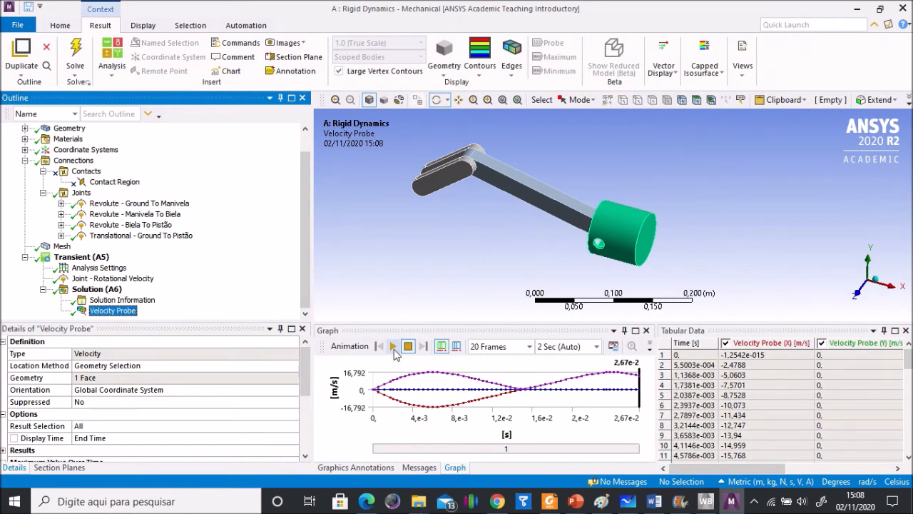
# Step: Play the mechanism's motion animation, stop it, and examine the piston velocity table down to the end time
pyautogui.click(392, 346)
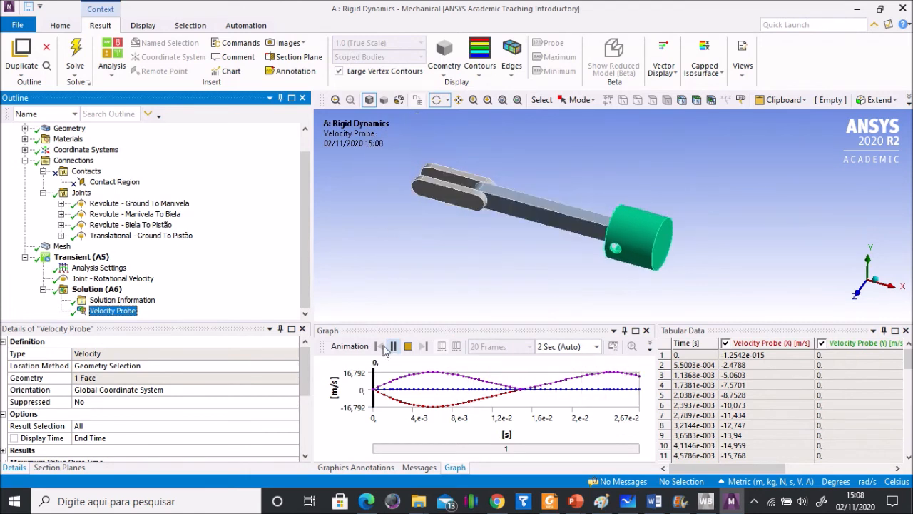
pyautogui.click(408, 346)
pyautogui.moveTo(477, 240); pyautogui.dragTo(489, 229)
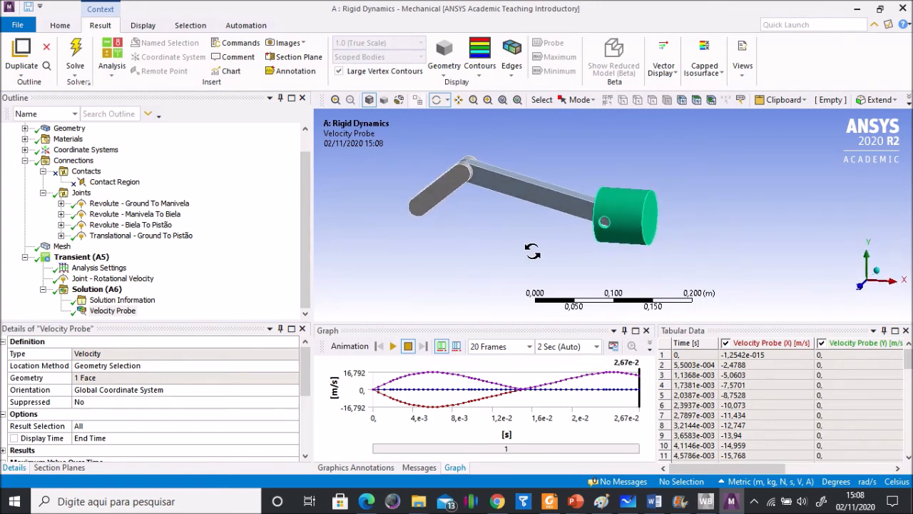
pyautogui.moveTo(908, 362); pyautogui.dragTo(908, 439)
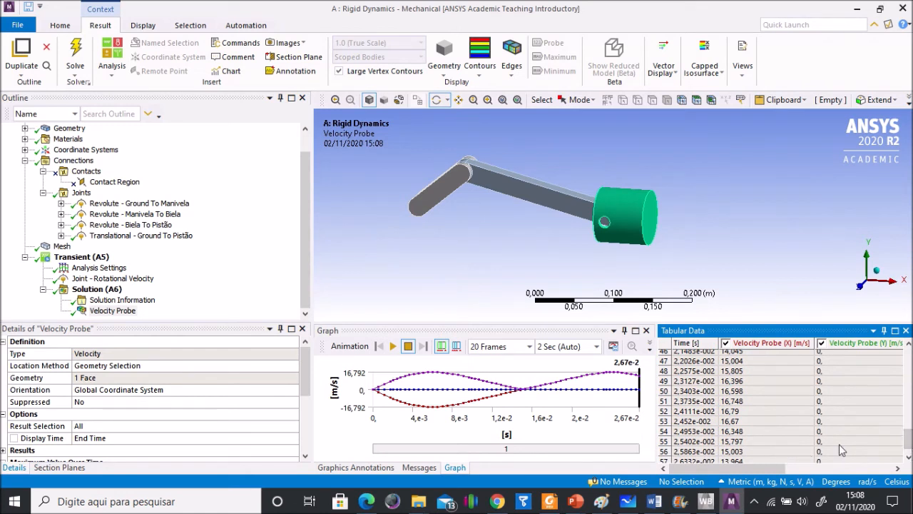
pyautogui.click(908, 460)
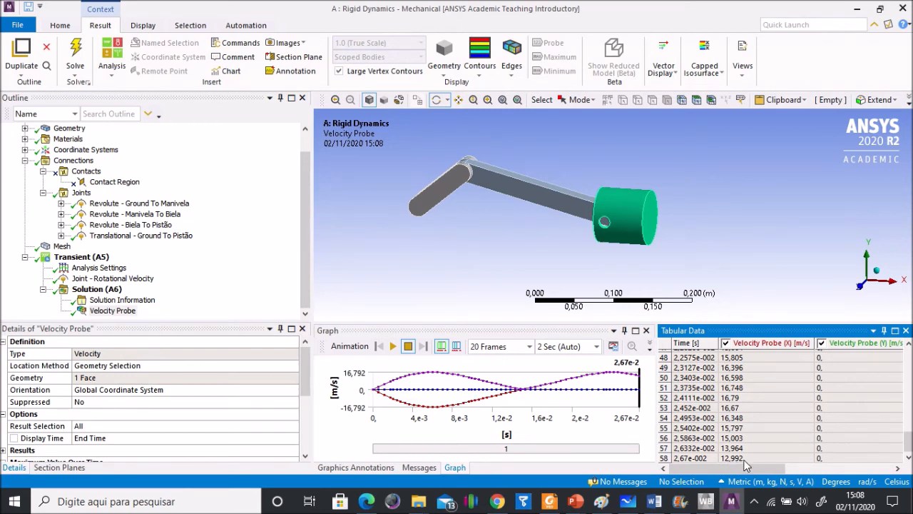
# Step: Switch to Microsoft Whiteboard to consult the hand calculations of the mechanism's velocities, and return to ANSYS Mechanical
pyautogui.moveTo(325, 18)
pyautogui.click(354, 29)
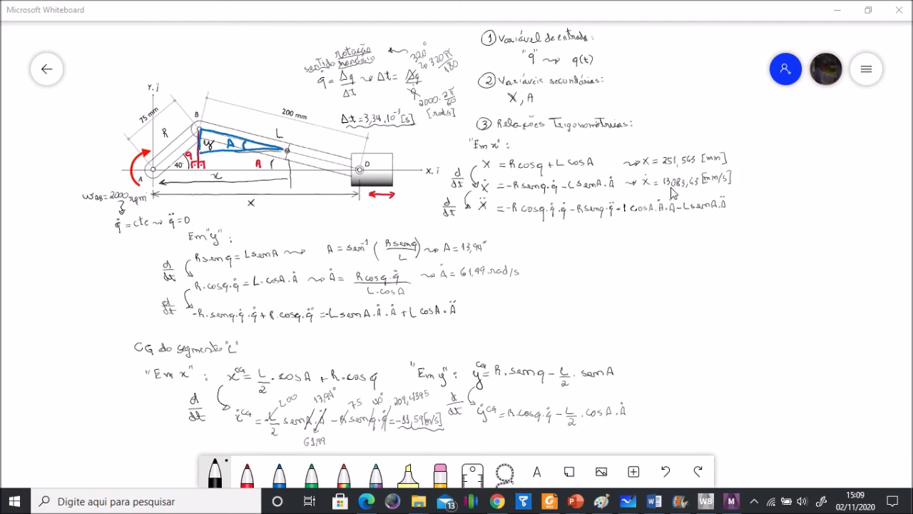
pyautogui.click(734, 502)
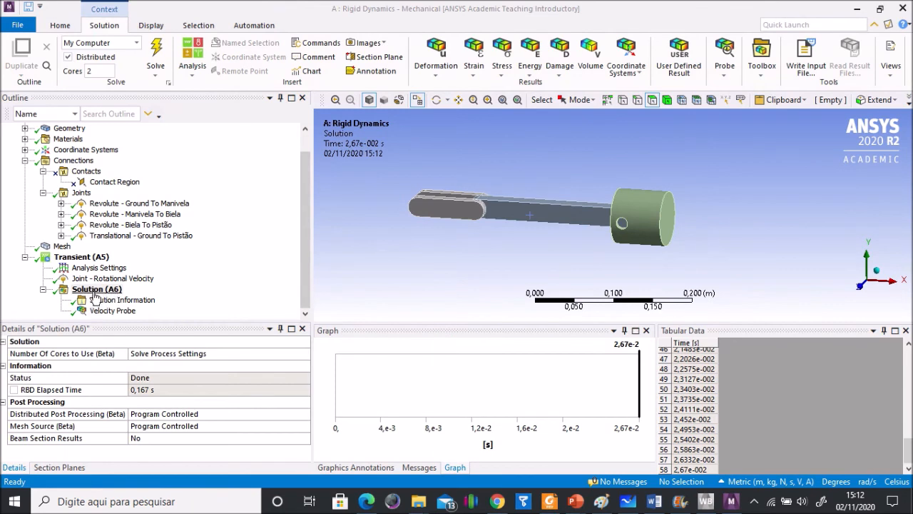
# Step: Insert a second Velocity probe in the solution and scope it to the connecting rod's flat side face
pyautogui.rightClick(95, 292)
pyautogui.moveTo(141, 300)
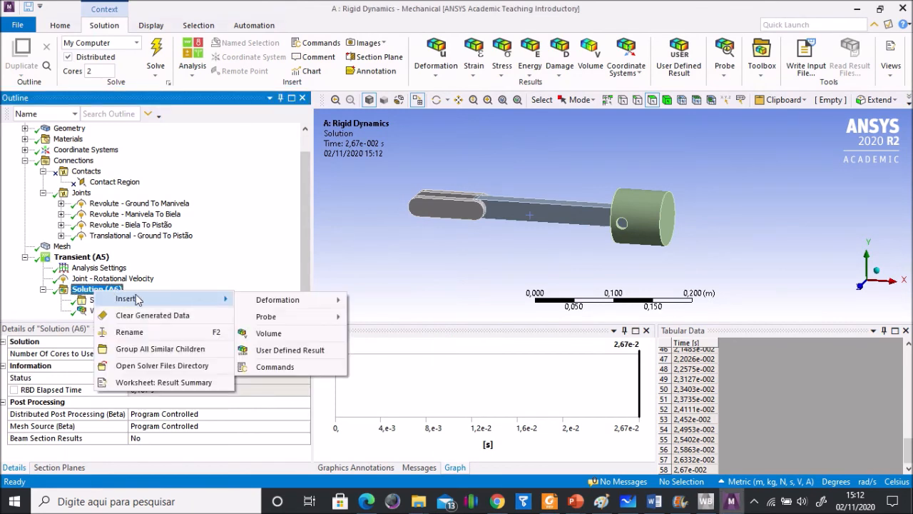
pyautogui.moveTo(242, 316)
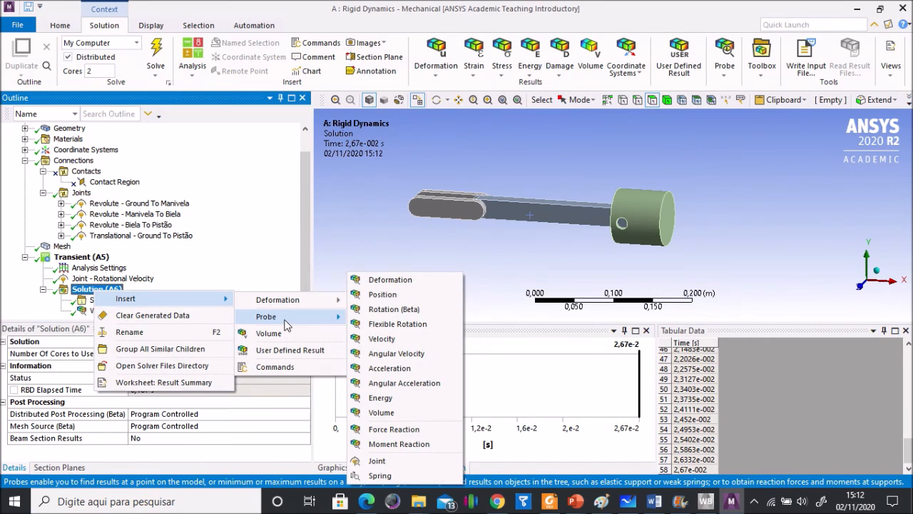
pyautogui.click(382, 338)
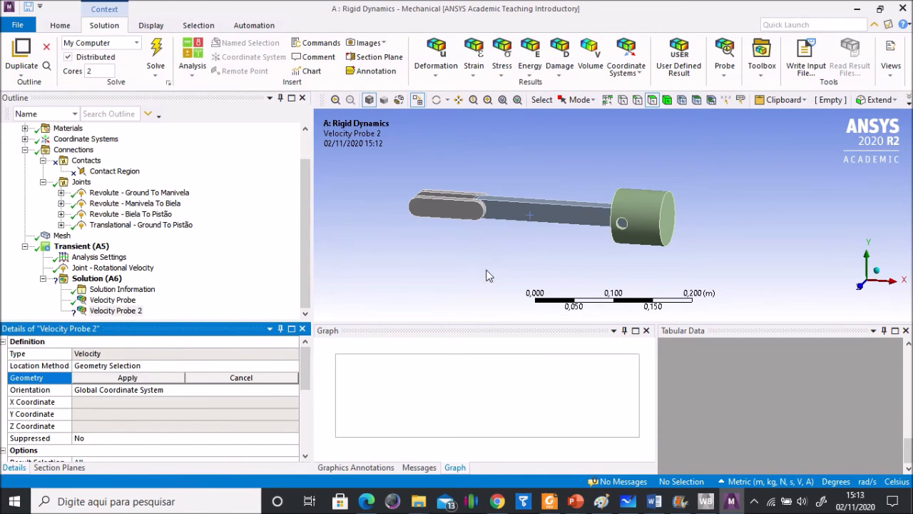
pyautogui.click(559, 217)
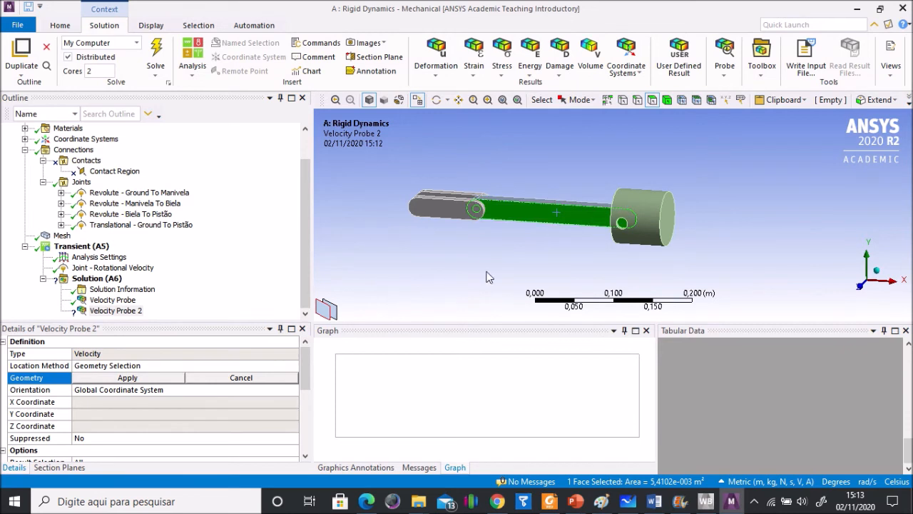
pyautogui.click(126, 378)
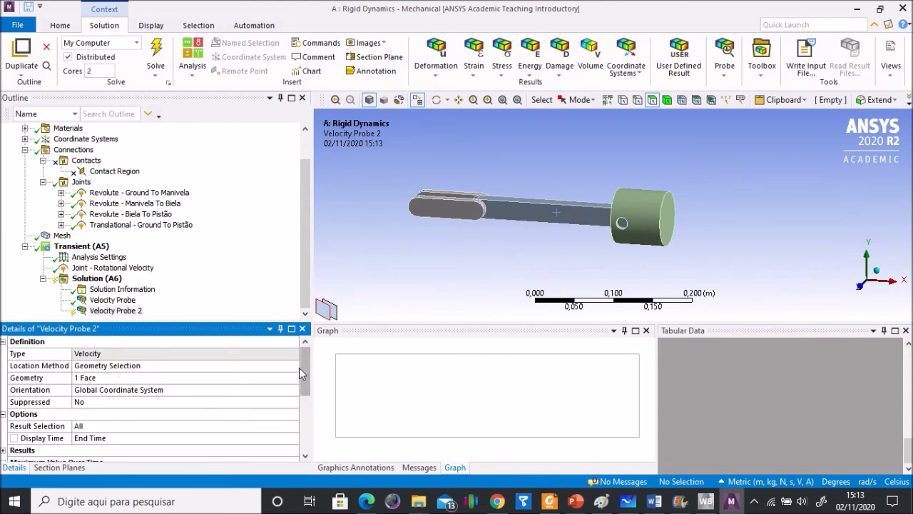
pyautogui.scroll(-1, 308, 375)
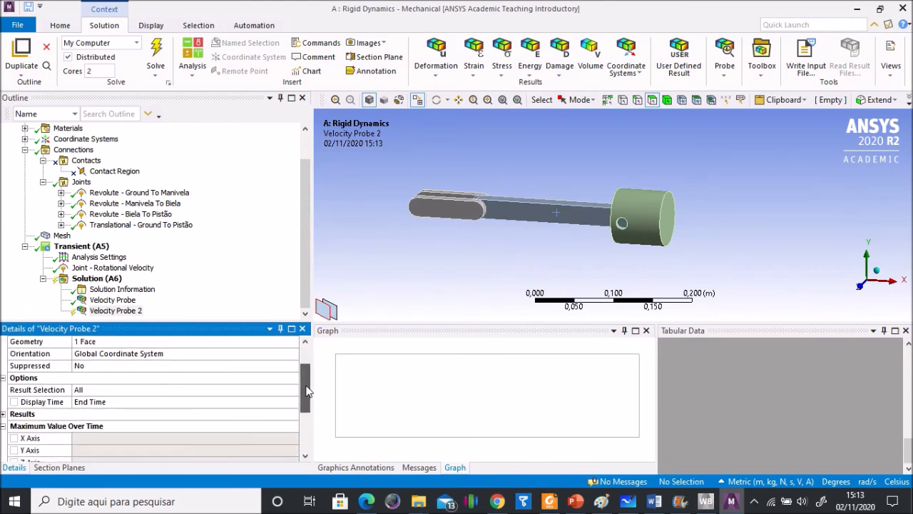
# Step: Insert a Joint probe in the solution and assign it to the Revolute - Ground To Manivela joint
pyautogui.click(95, 279)
pyautogui.rightClick(95, 282)
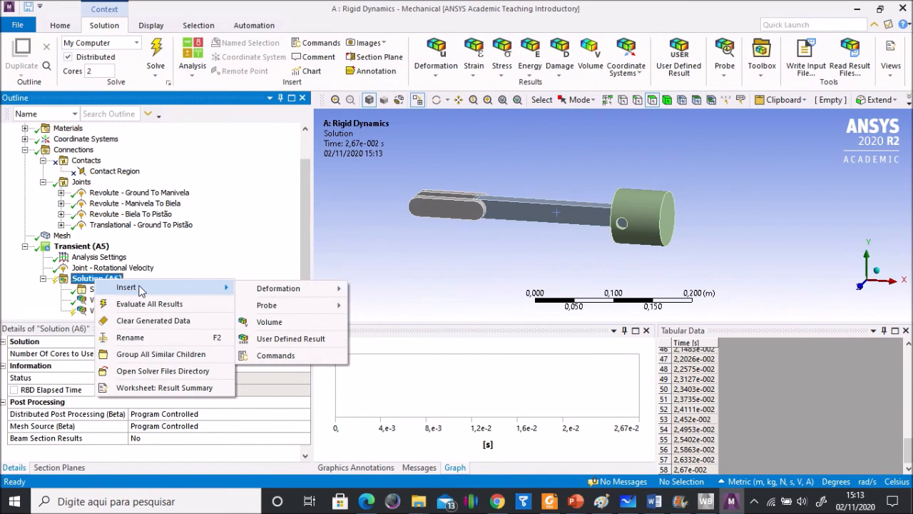
pyautogui.moveTo(311, 306)
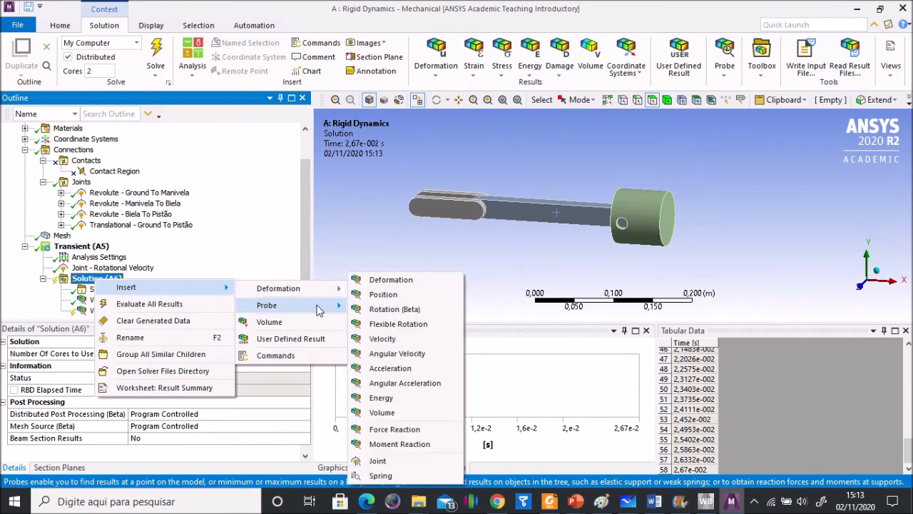
pyautogui.click(373, 463)
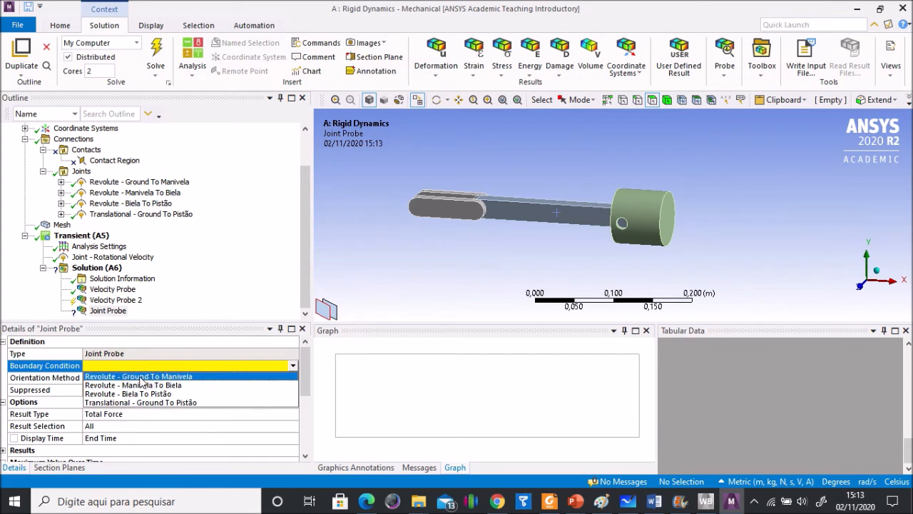
pyautogui.click(142, 377)
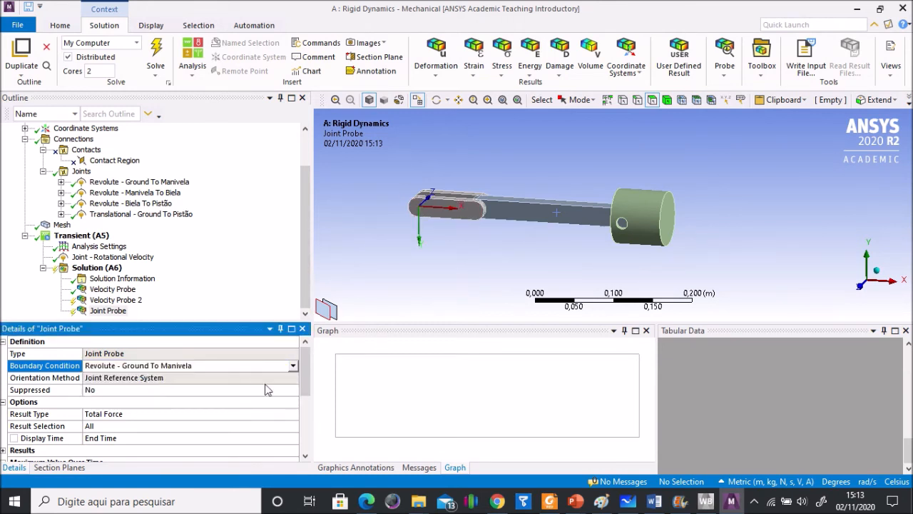
pyautogui.moveTo(303, 381)
pyautogui.mouseDown()
pyautogui.moveTo(304, 396)
pyautogui.moveTo(303, 381)
pyautogui.mouseUp()
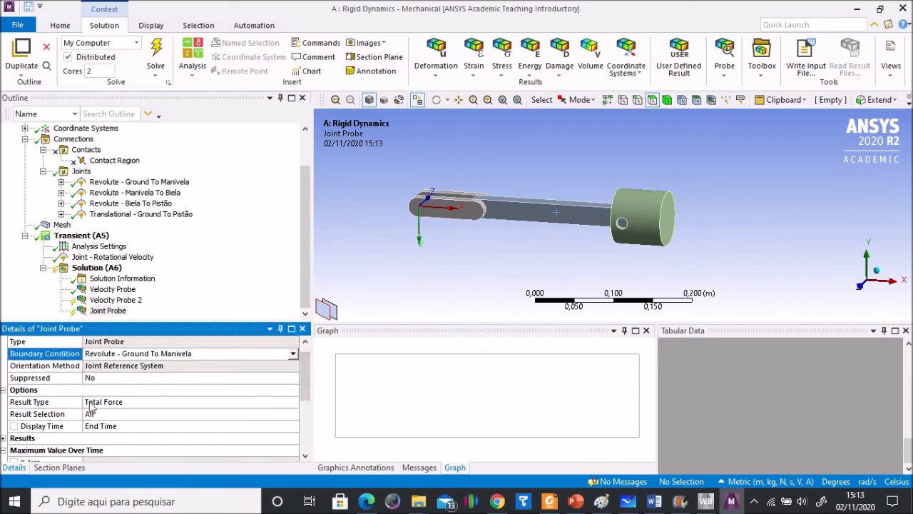
# Step: Set the joint probe's result type to Relative Rotation and its result selection to Z Axis
pyautogui.click(246, 401)
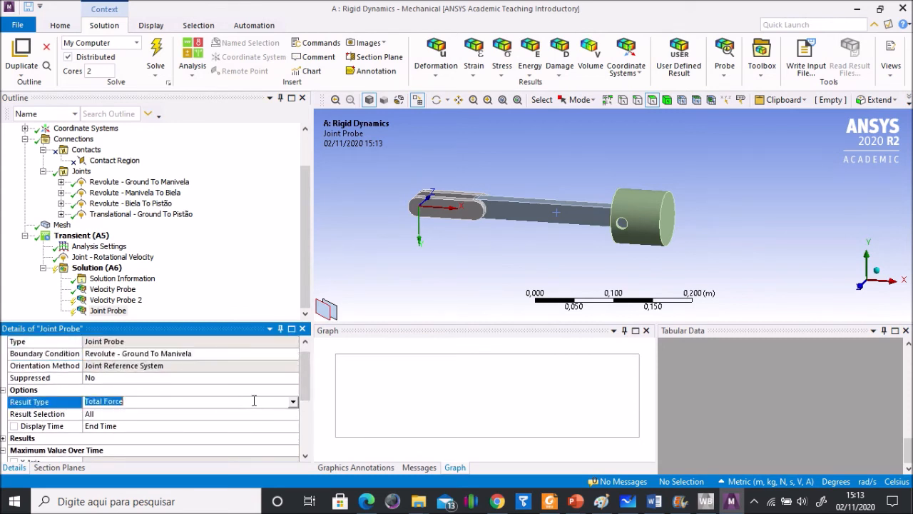
pyautogui.click(293, 402)
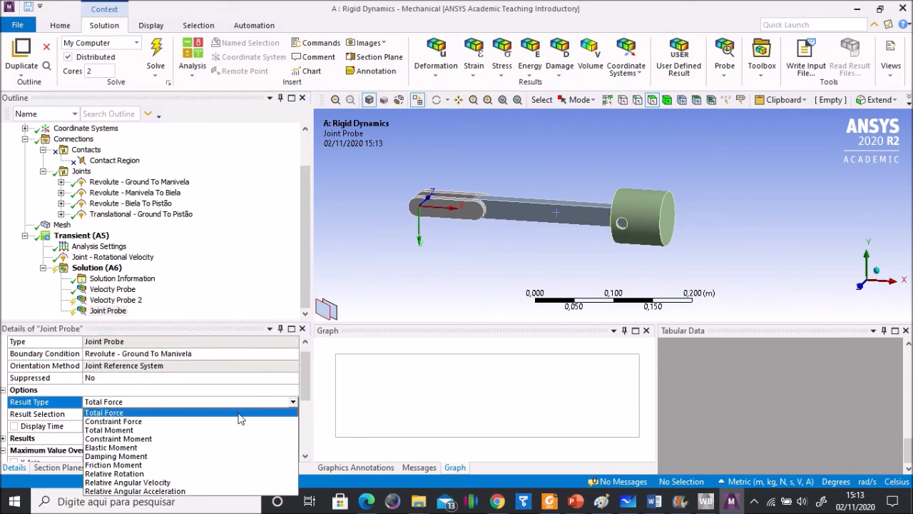
pyautogui.click(143, 473)
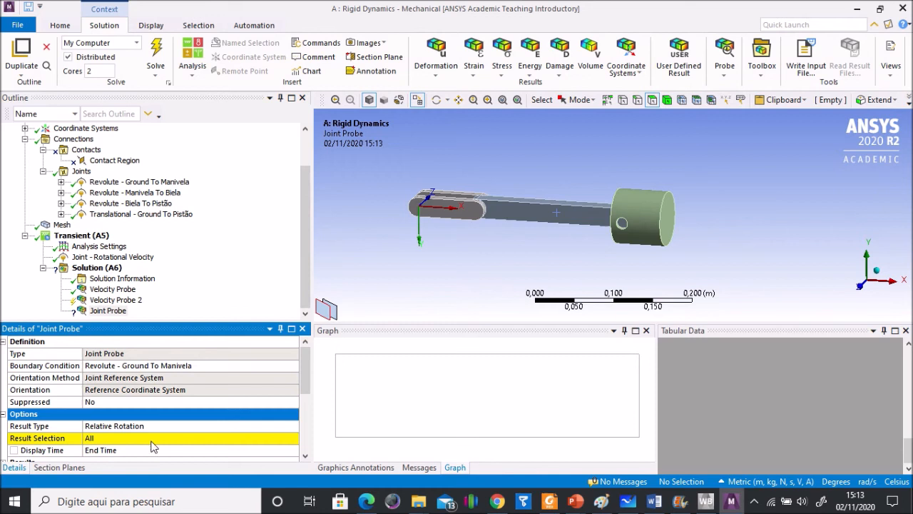
pyautogui.click(183, 438)
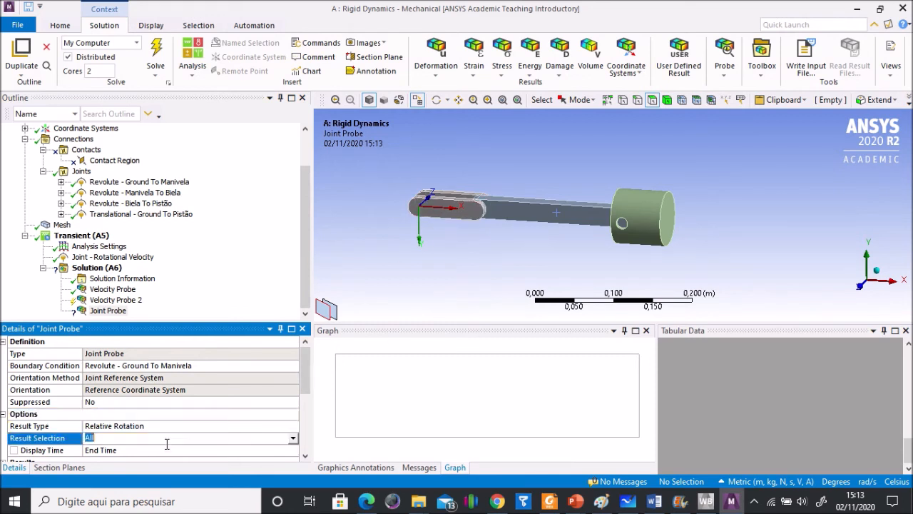
pyautogui.click(292, 438)
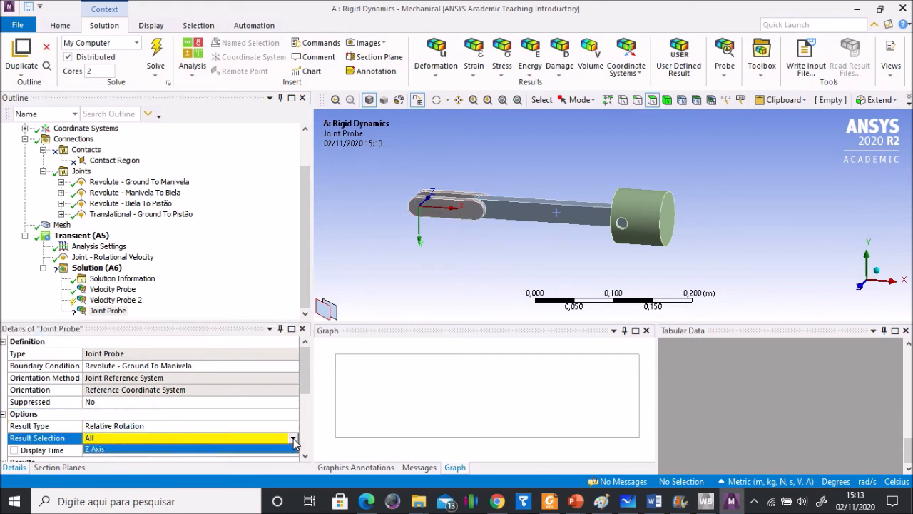
pyautogui.click(145, 448)
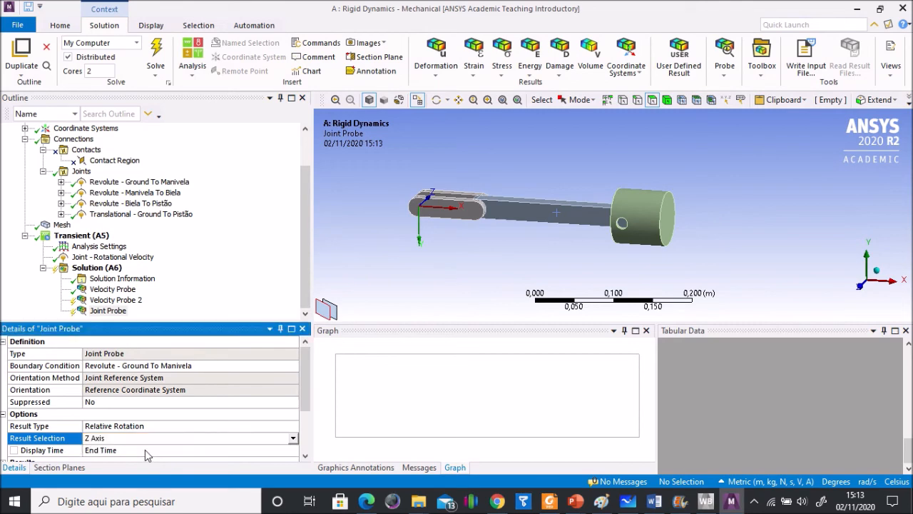
# Step: Solve the new probes and examine the connecting rod's velocity table down to the end time
pyautogui.click(157, 50)
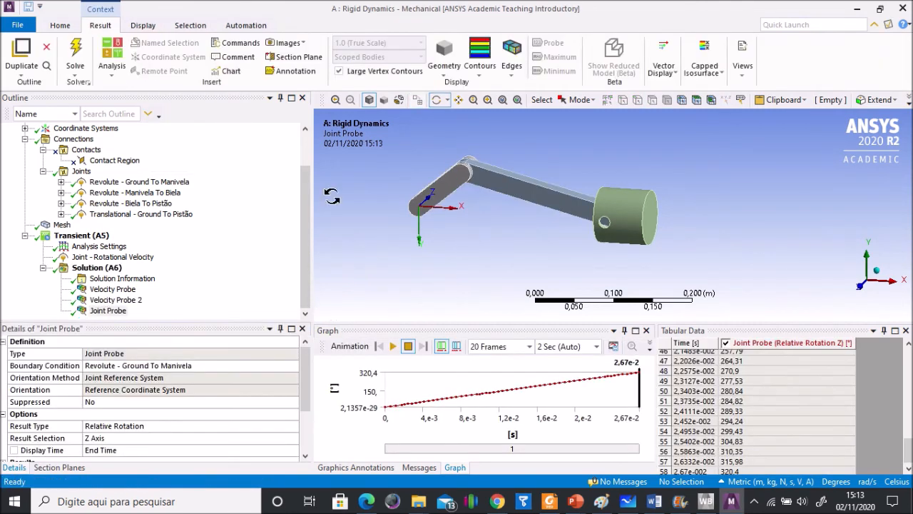
pyautogui.click(122, 301)
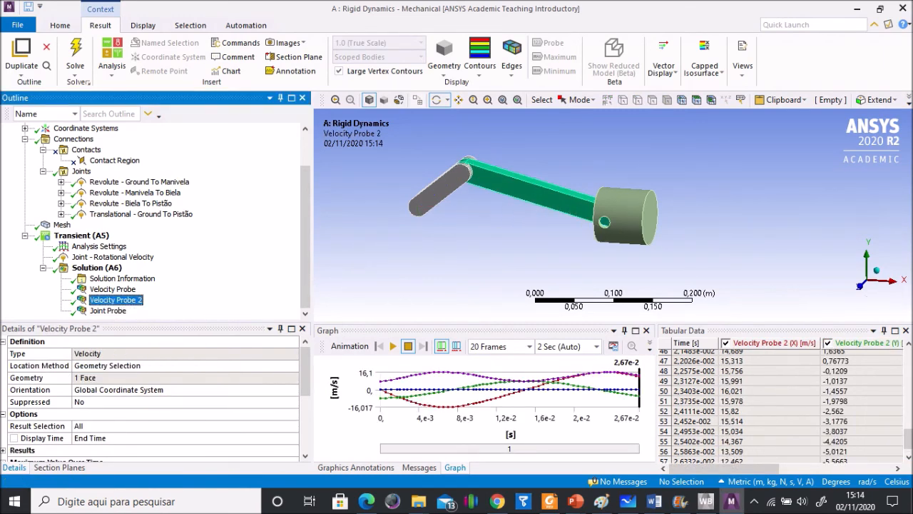
pyautogui.click(909, 438)
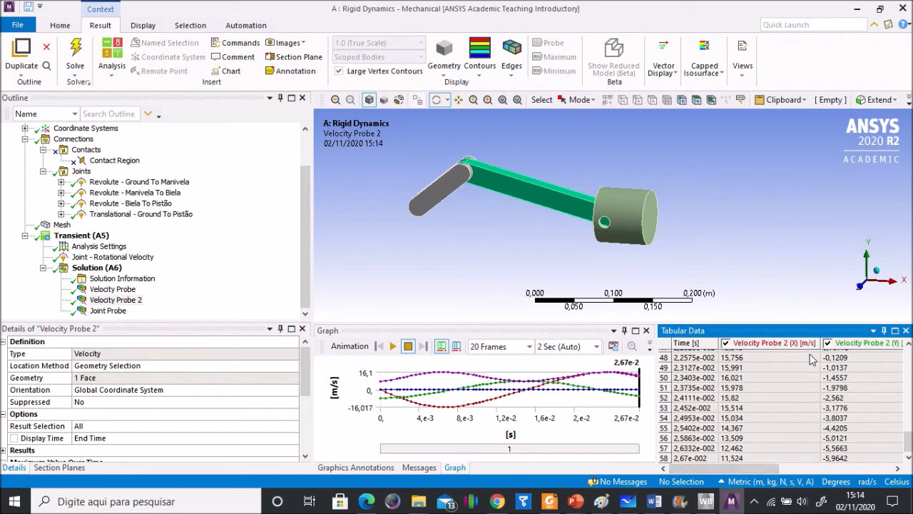
# Step: Consult the hand calculations in Microsoft Whiteboard, then return to ANSYS Mechanical and examine the joint probe's rotation at the end time
pyautogui.click(627, 505)
pyautogui.scroll(-1, 693, 404)
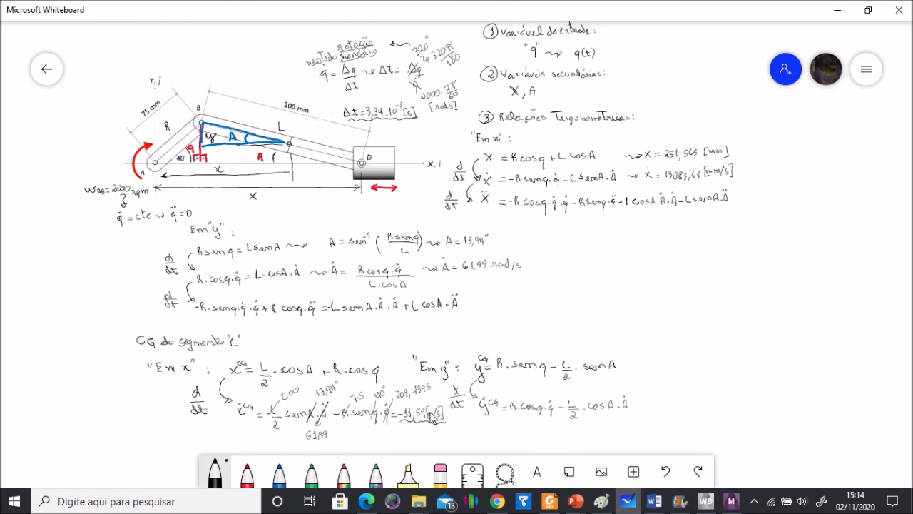
pyautogui.click(731, 501)
pyautogui.click(107, 311)
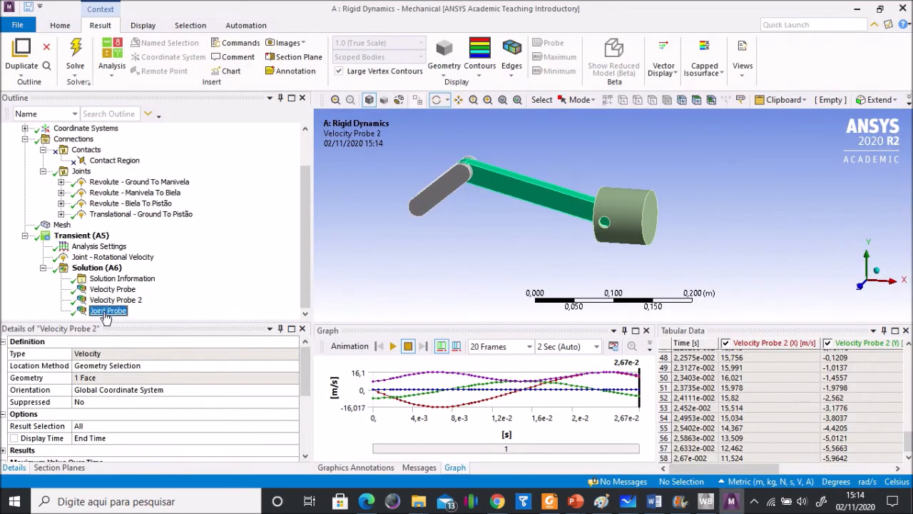
pyautogui.click(909, 454)
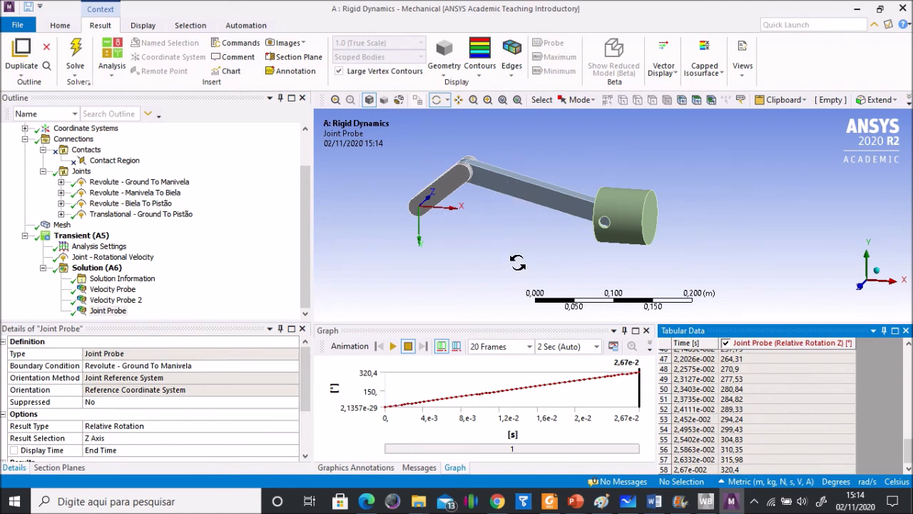
# Step: Set the step end time in the analysis settings to 0,02667 s
pyautogui.click(107, 257)
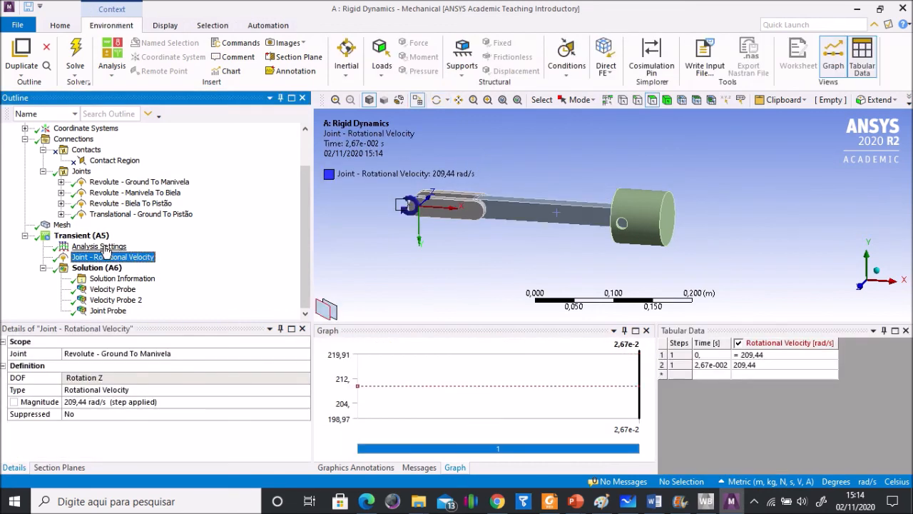
pyautogui.click(104, 247)
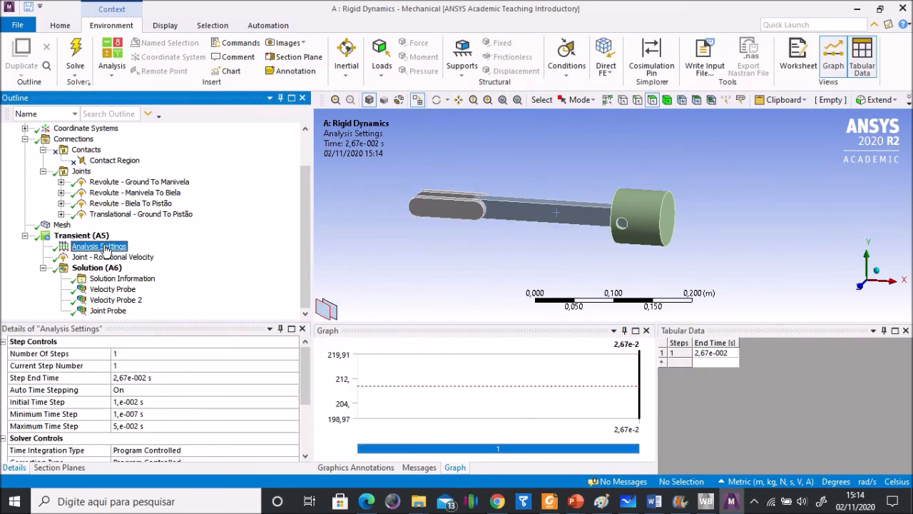
pyautogui.click(162, 378)
pyautogui.click(137, 379)
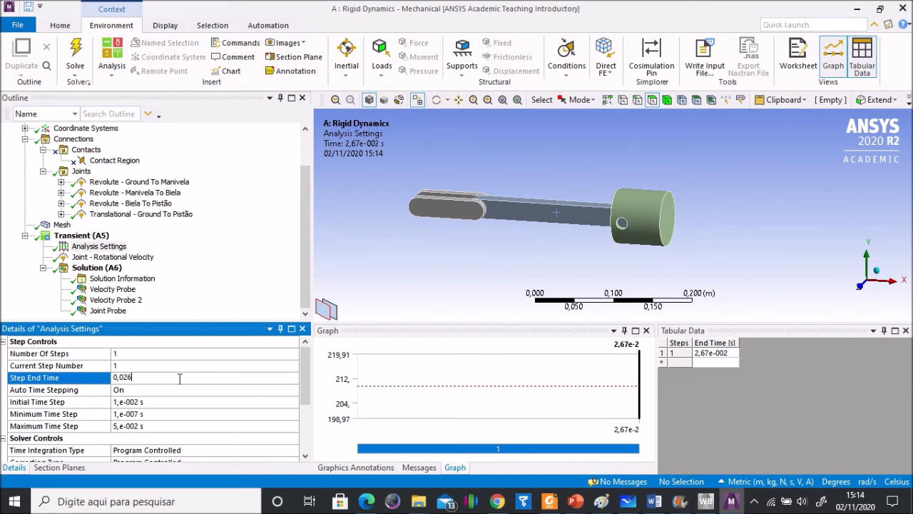
pyautogui.write('67')
pyautogui.press('Return')
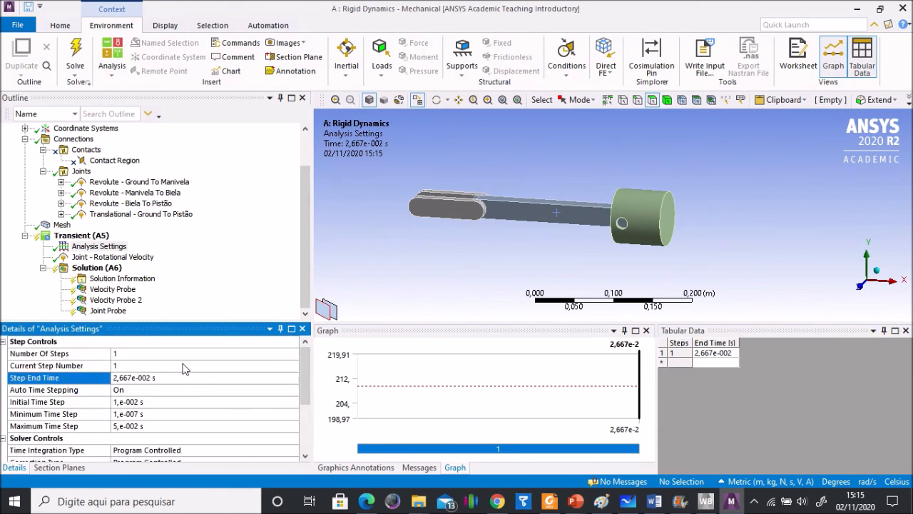
# Step: Solve the analysis again and examine the joint probe's relative rotation table down to the end time
pyautogui.click(76, 48)
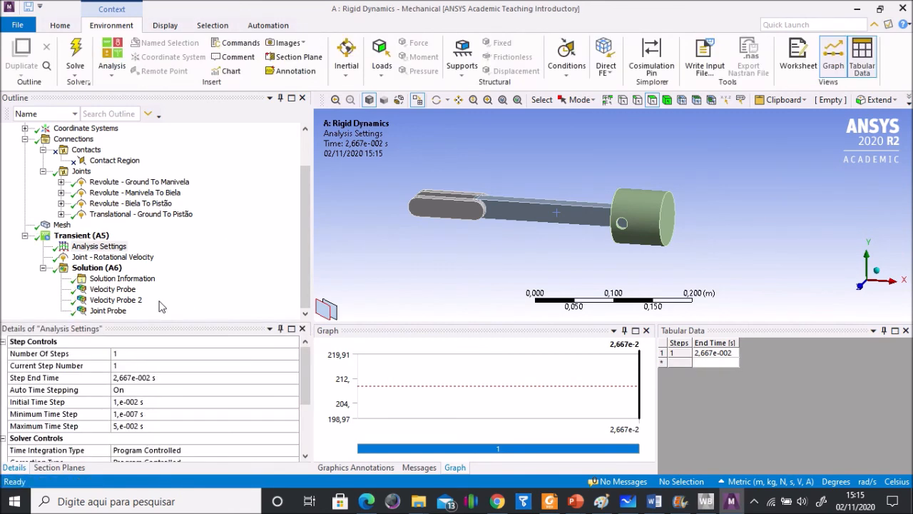
pyautogui.click(116, 310)
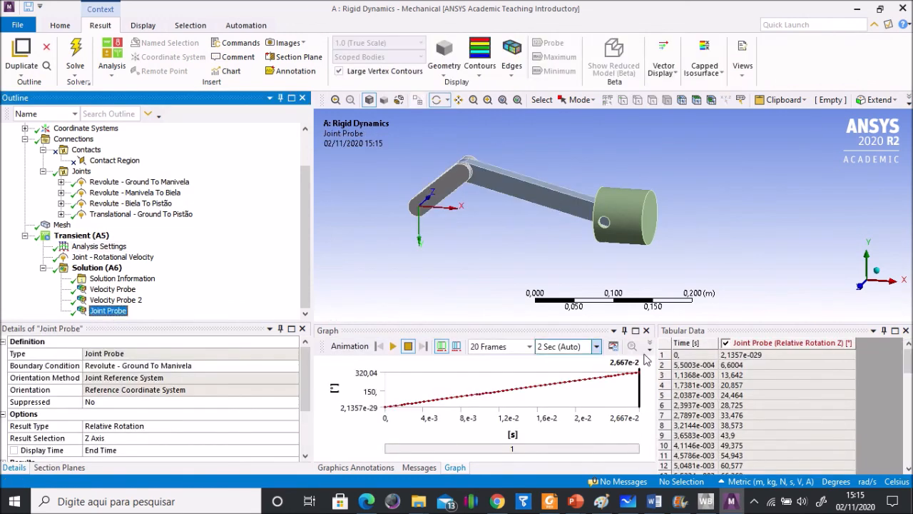
pyautogui.moveTo(909, 367); pyautogui.dragTo(911, 460)
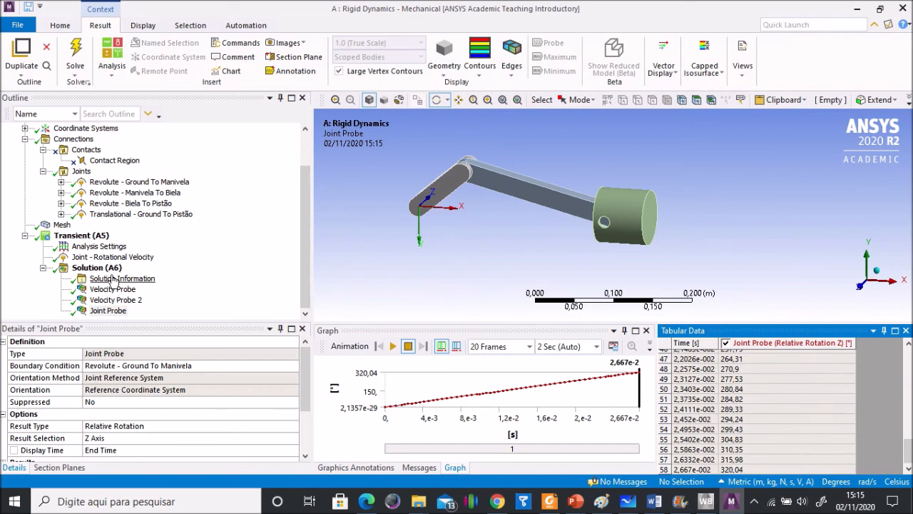
# Step: Compare the connecting rod's end-time velocities with the Microsoft Whiteboard calculations, and play the motion animation back in ANSYS Mechanical
pyautogui.click(120, 301)
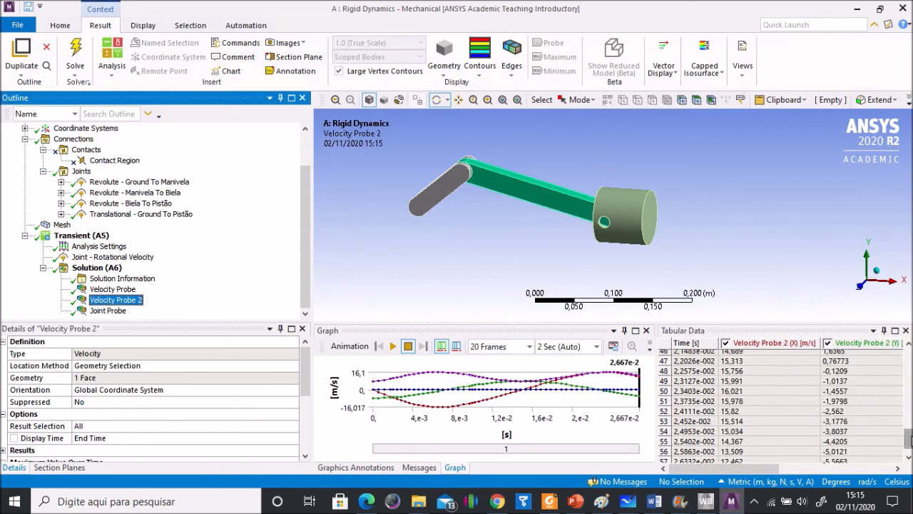
pyautogui.moveTo(910, 440); pyautogui.dragTo(911, 458)
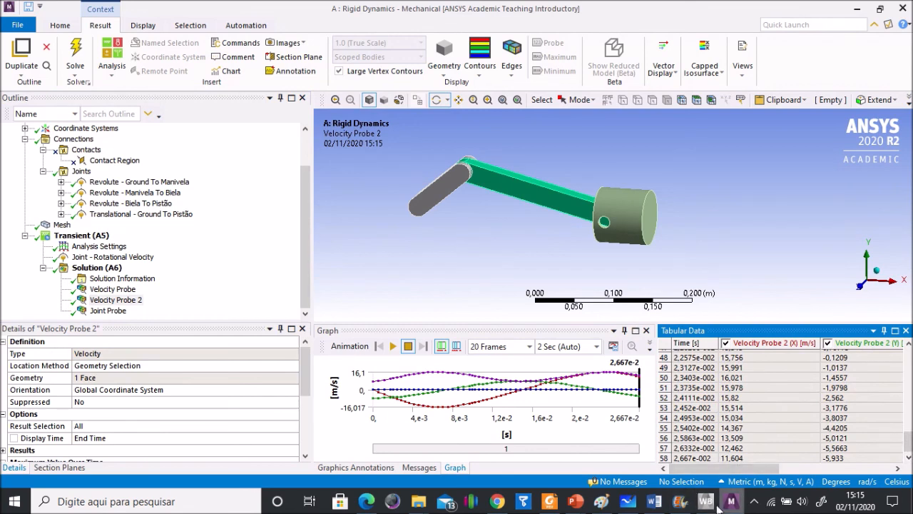
pyautogui.click(628, 504)
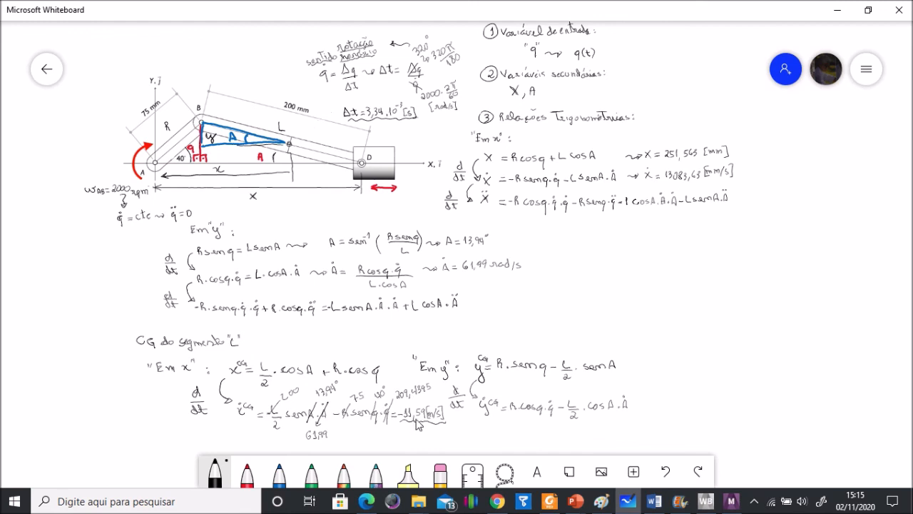
pyautogui.click(731, 502)
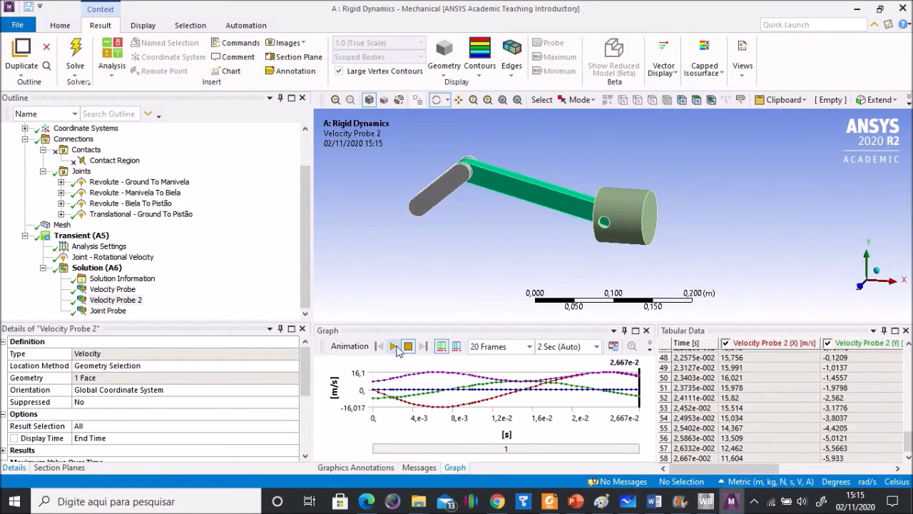
pyautogui.click(392, 346)
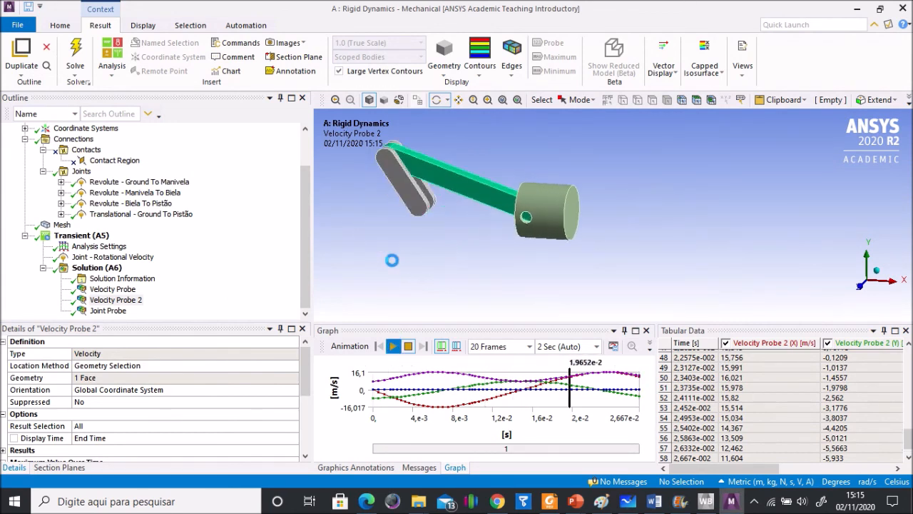